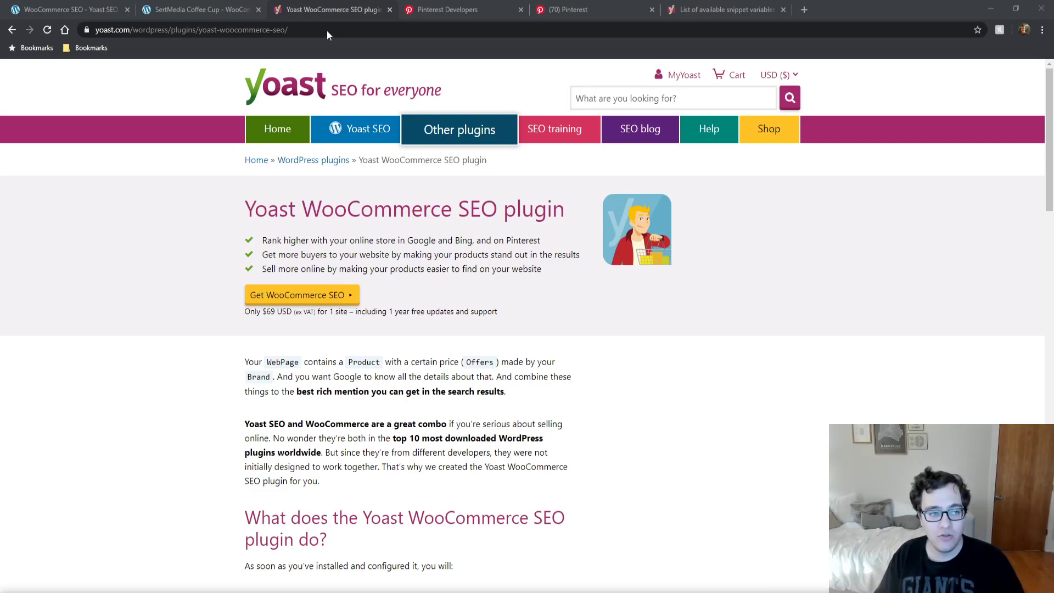
pyautogui.click(94, 10)
pyautogui.click(370, 5)
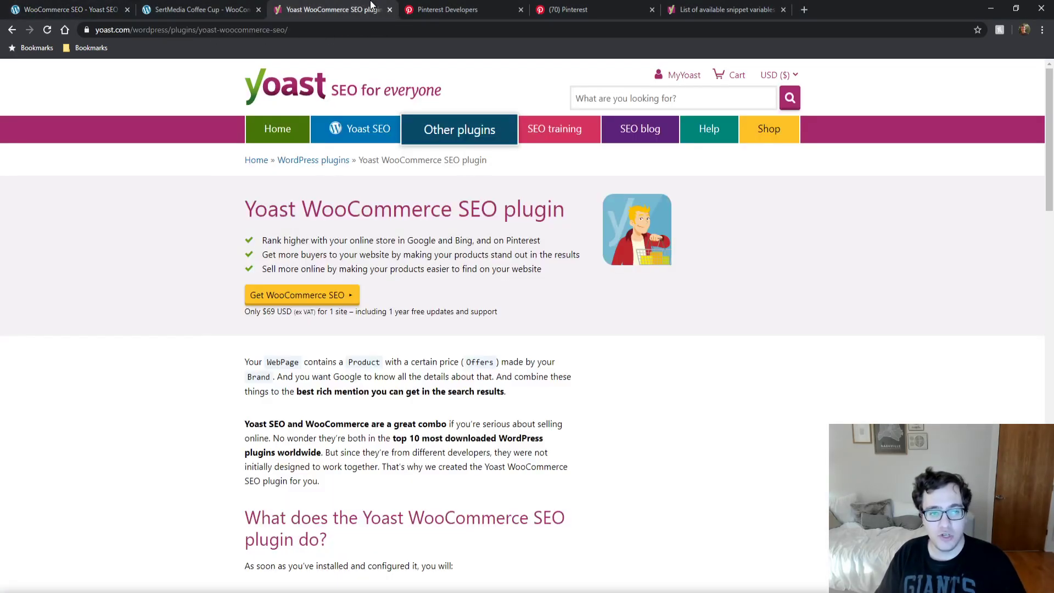
pyautogui.click(412, 7)
pyautogui.click(193, 8)
pyautogui.click(295, 6)
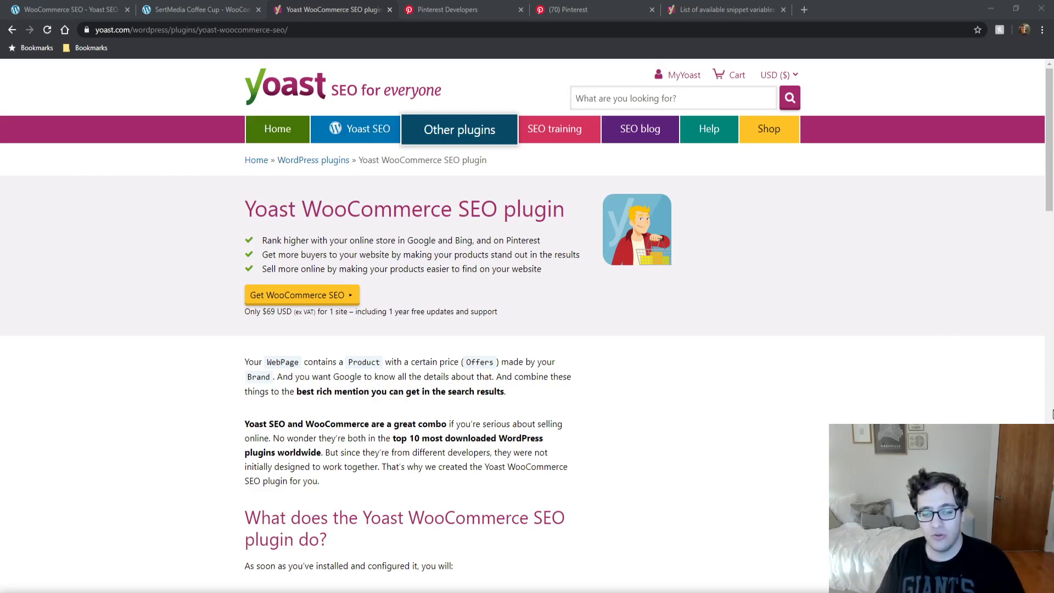
# - Move the snippet variables article in front of the other open pages and bring up the WooCommerce SEO settings
pyautogui.click(742, 7)
pyautogui.moveTo(742, 6); pyautogui.dragTo(71, 8)
pyautogui.click(197, 9)
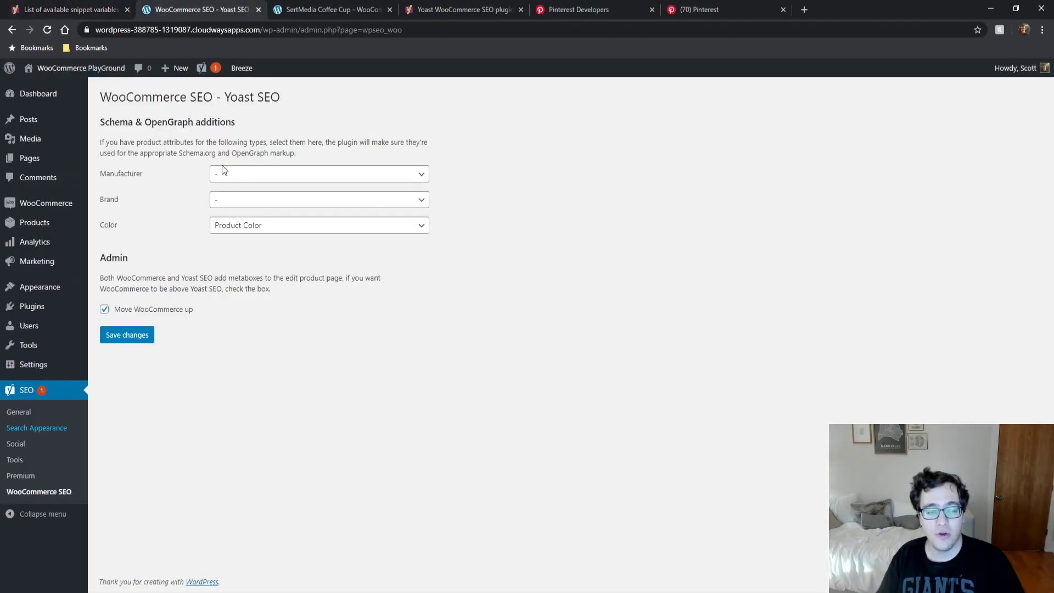
pyautogui.click(329, 9)
pyautogui.click(204, 10)
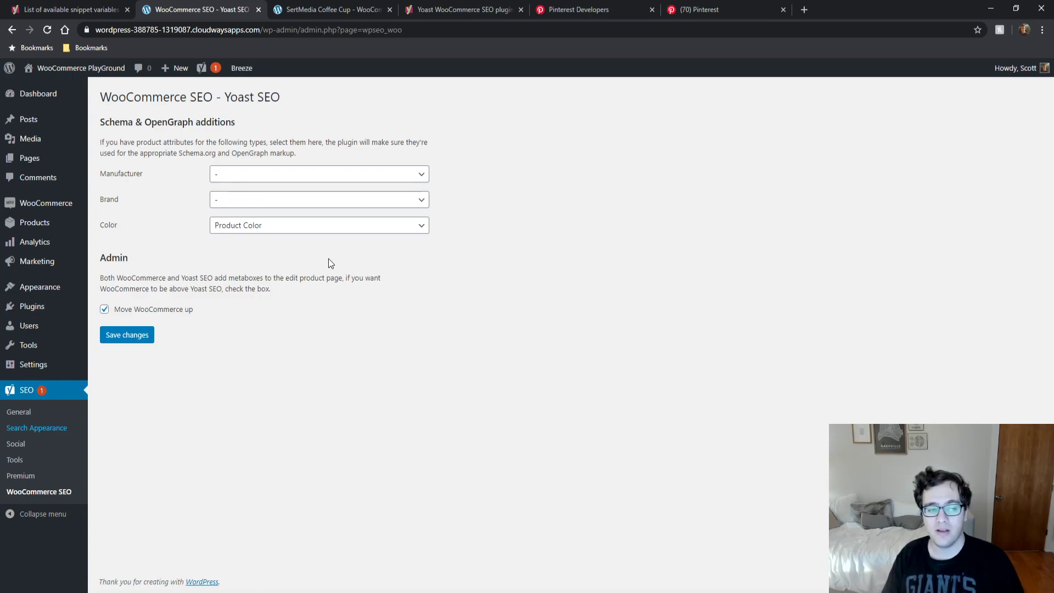
# - Set both the Manufacturer and Brand schema attributes to Product categories
pyautogui.click(323, 173)
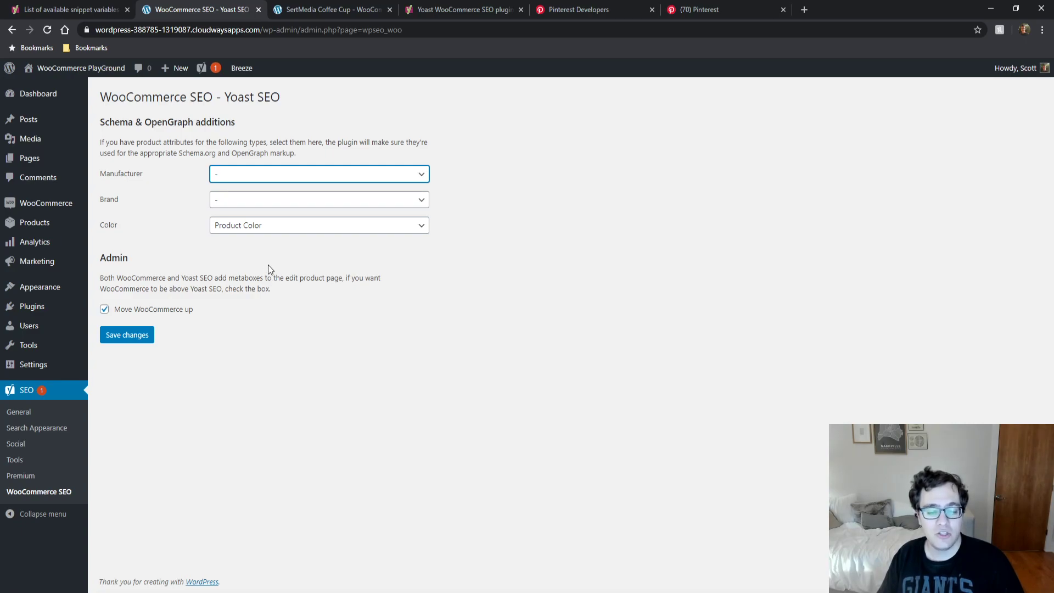
pyautogui.click(576, 281)
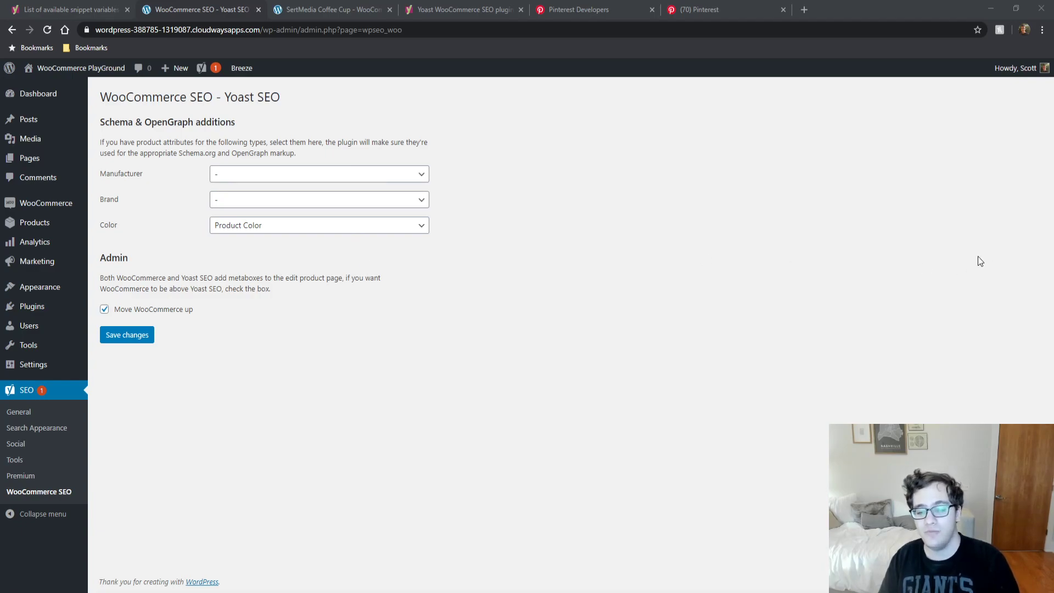
pyautogui.click(284, 199)
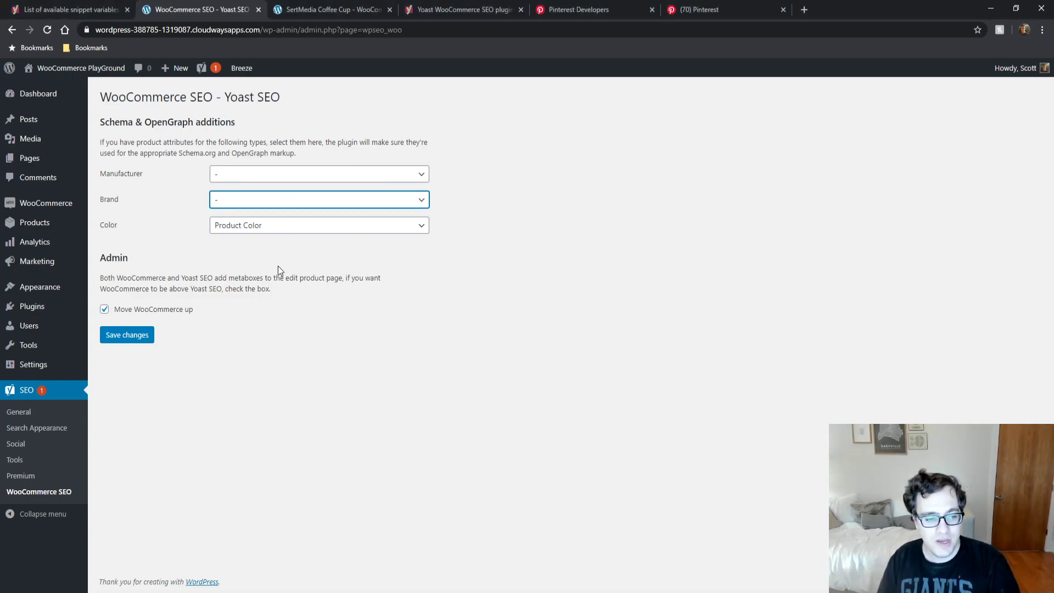
pyautogui.click(278, 252)
pyautogui.click(269, 181)
pyautogui.click(249, 224)
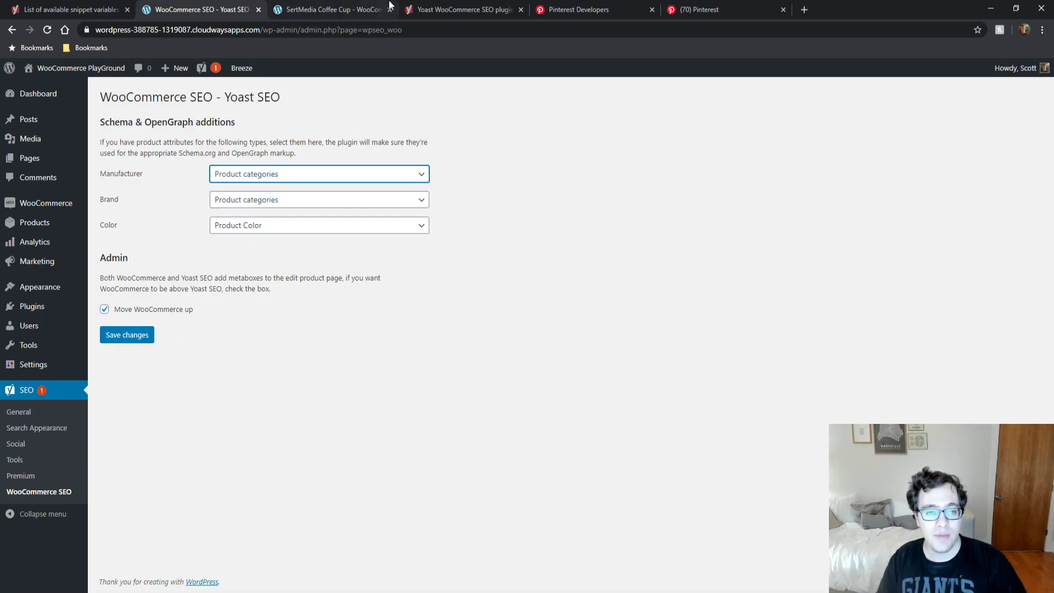
# - Reload the SertMedia Coffee Cup product page, view its source code and examine the product meta tags added by Yoast
pyautogui.click(354, 9)
pyautogui.press('F5')
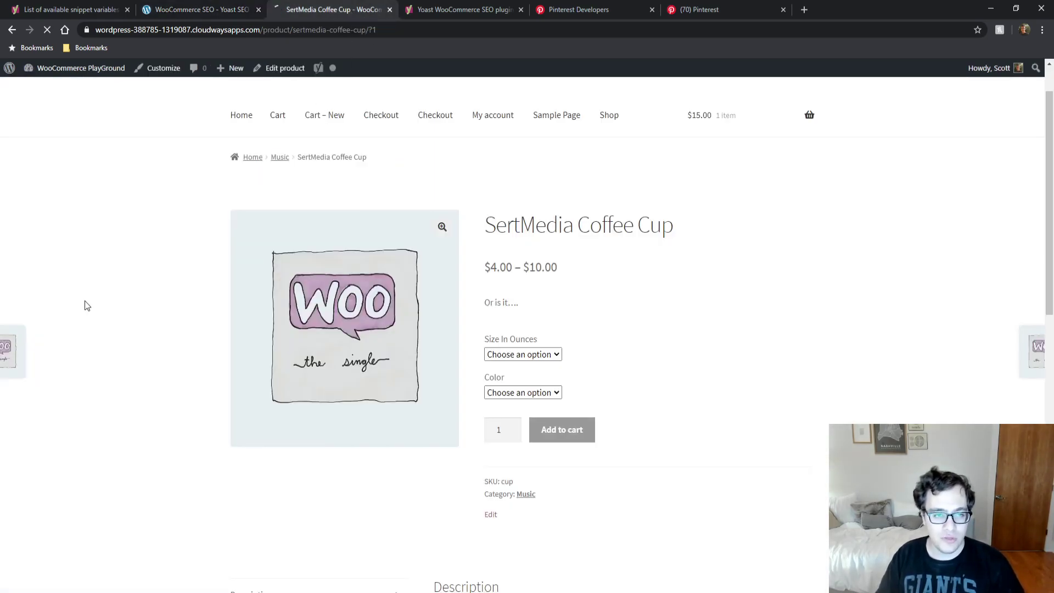
pyautogui.hotkey('ctrl', 'u')
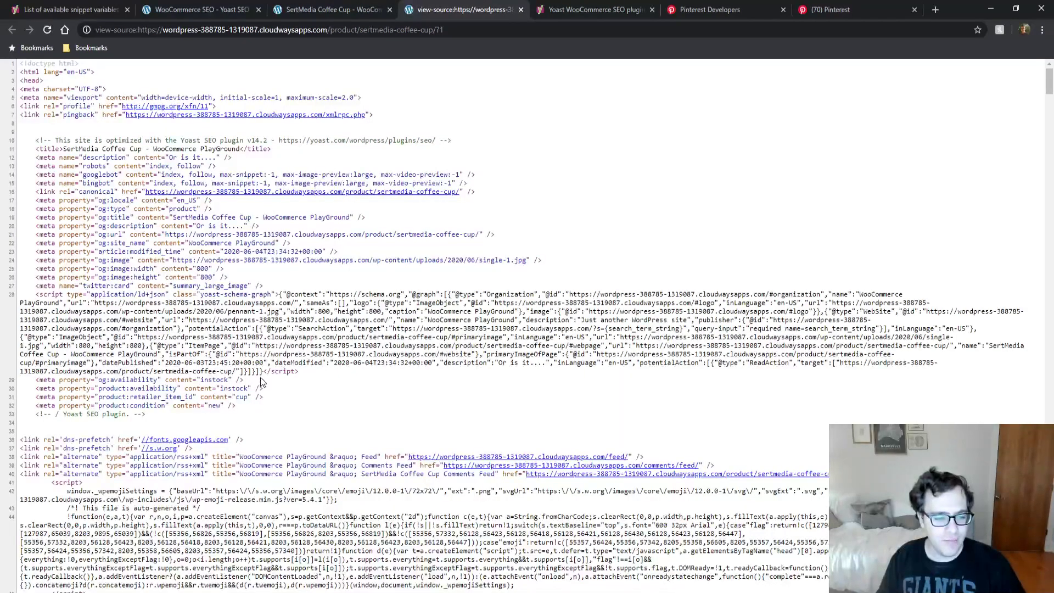
pyautogui.scroll(-1, 266, 396)
pyautogui.moveTo(237, 350); pyautogui.dragTo(11, 327)
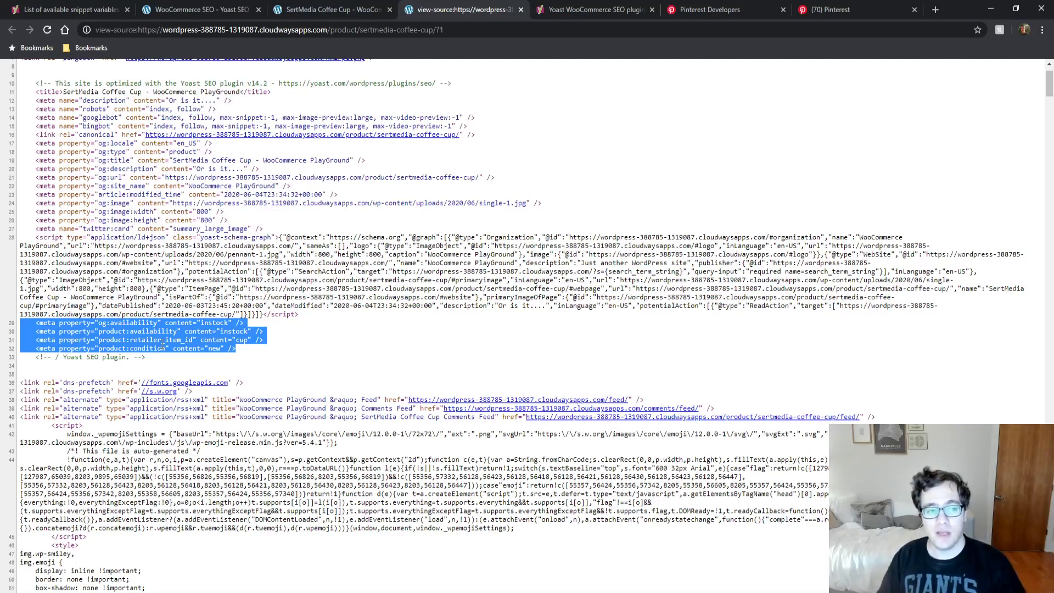
# - Save the WooCommerce SEO settings and reload the coffee cup product's source code
pyautogui.click(200, 9)
pyautogui.click(132, 335)
pyautogui.click(428, 11)
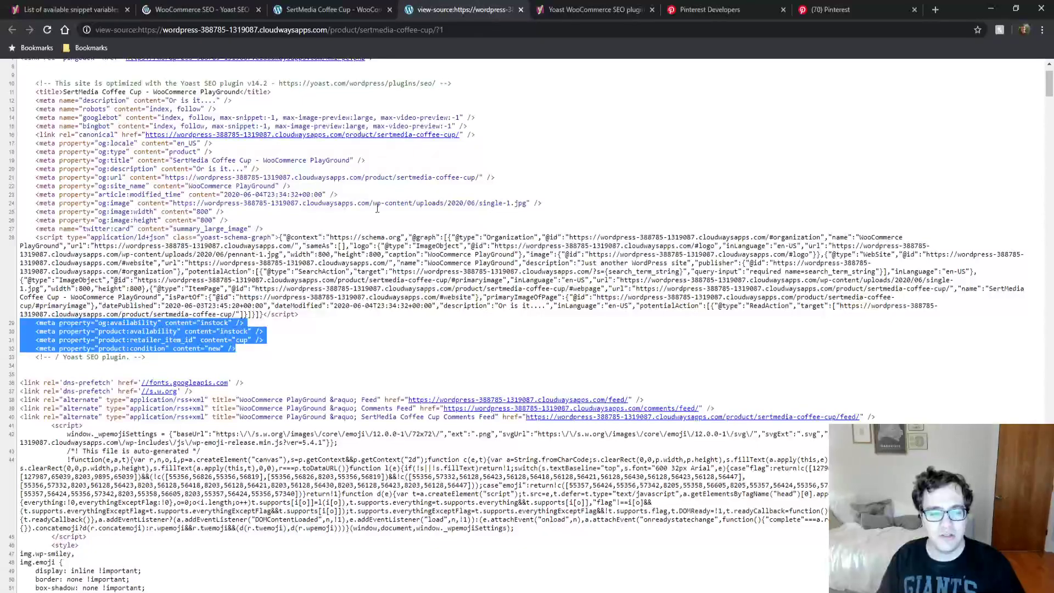
pyautogui.click(352, 324)
pyautogui.press('F5')
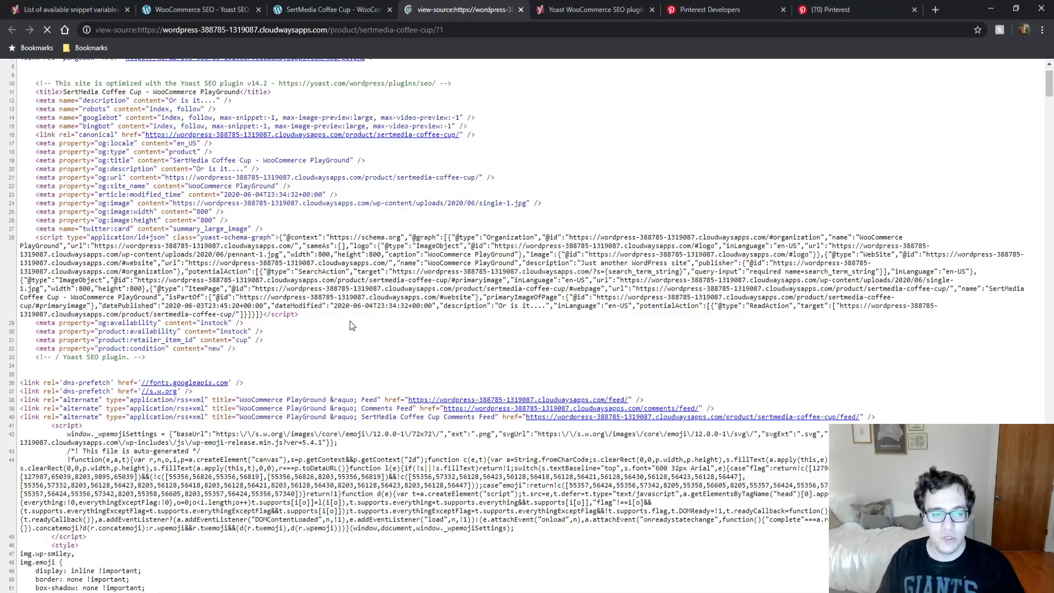
# - Check the brand meta tag in the source code and search for "manuf" to examine the product schema
pyautogui.moveTo(239, 328); pyautogui.dragTo(67, 322)
pyautogui.click(202, 291)
pyautogui.hotkey('ctrl', 'f')
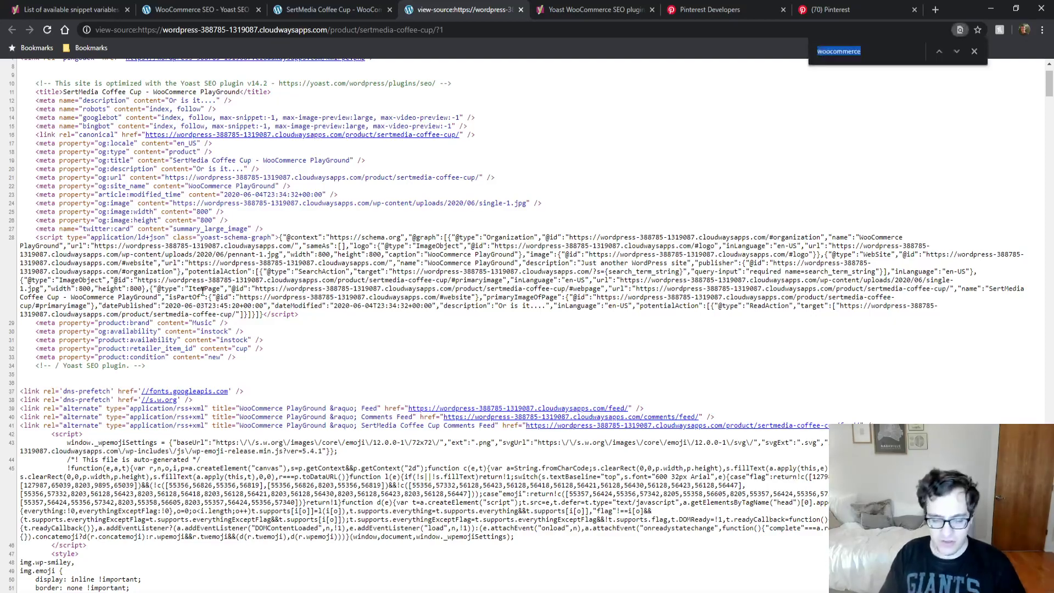
pyautogui.write('man')
pyautogui.press('Return')
pyautogui.press('Return')
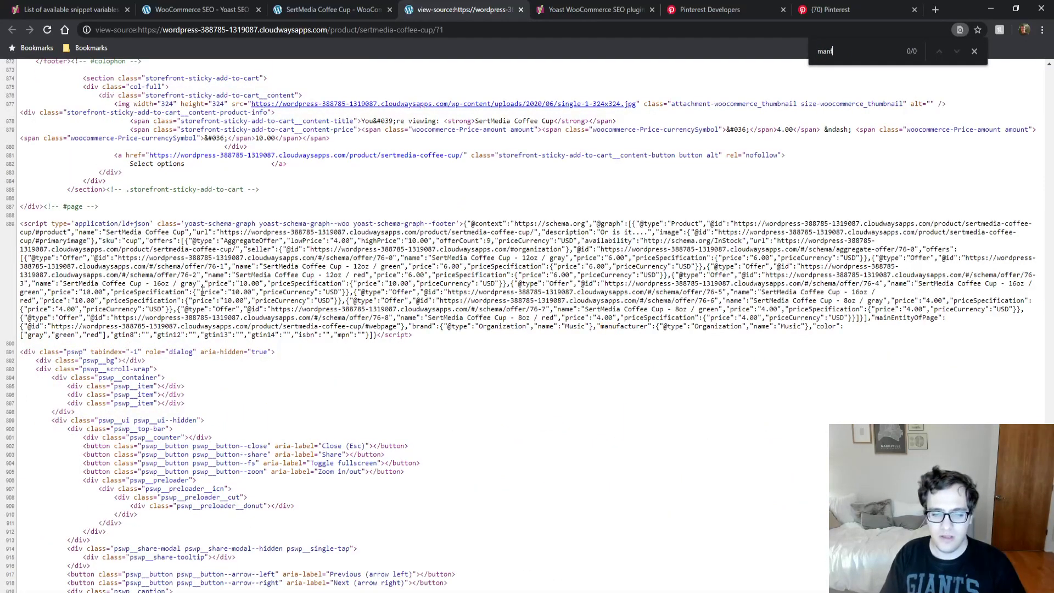
pyautogui.write('uf')
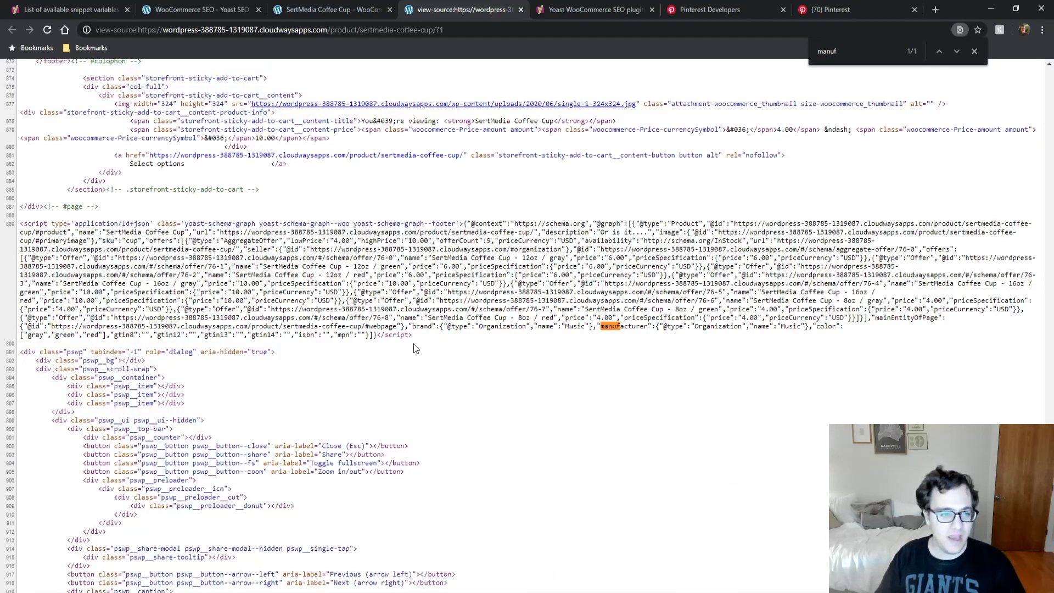
pyautogui.scroll(2, 418, 378)
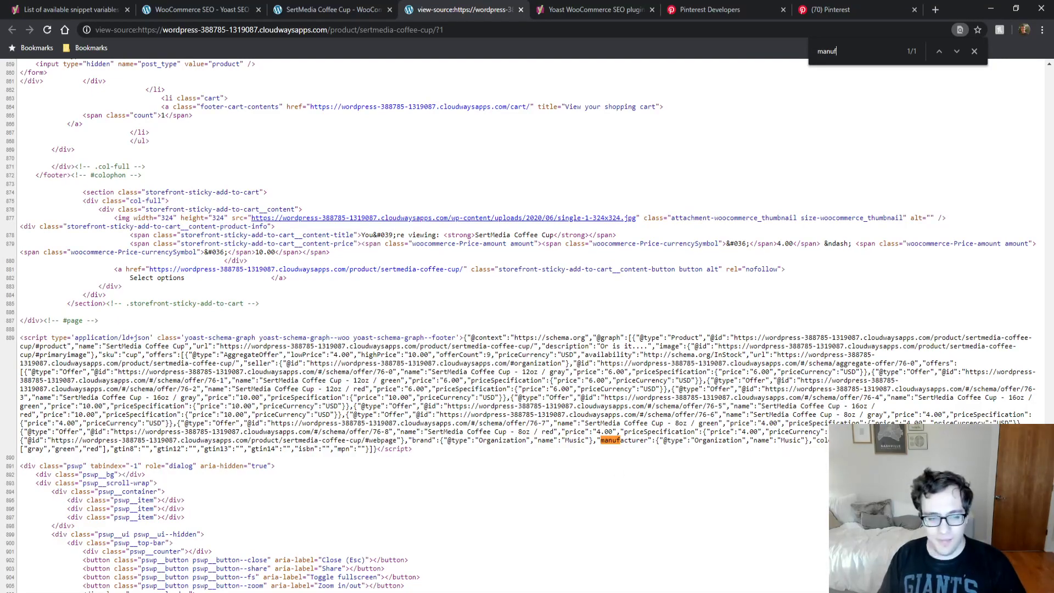
pyautogui.scroll(-2, 527, 323)
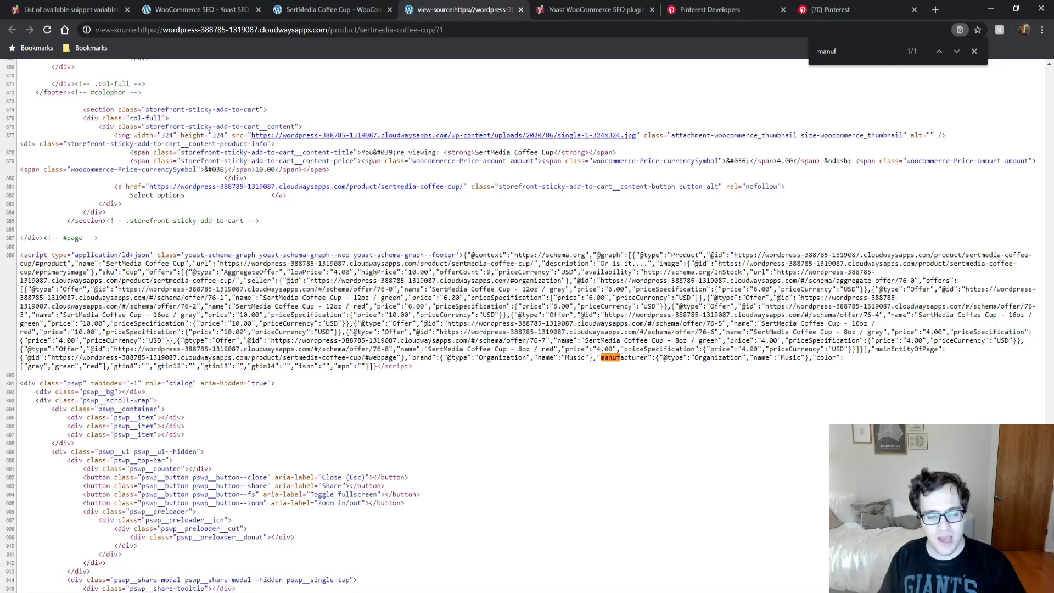
pyautogui.moveTo(1046, 439); pyautogui.dragTo(1033, 78)
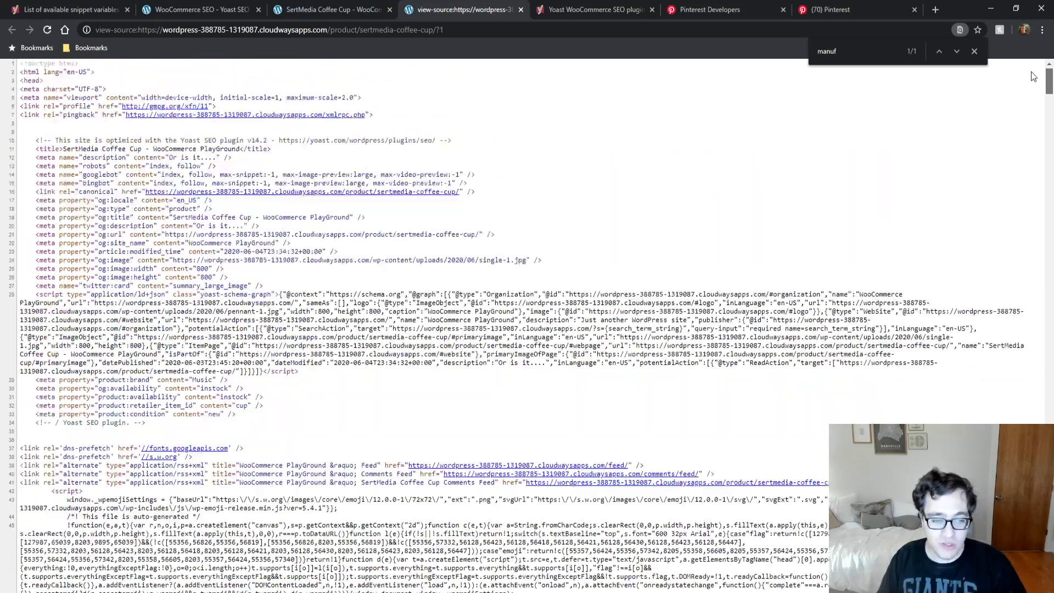
# - Open Yoast's Search Appearance settings and consult the Yoast WooCommerce SEO variables in the snippet variables article
pyautogui.click(198, 8)
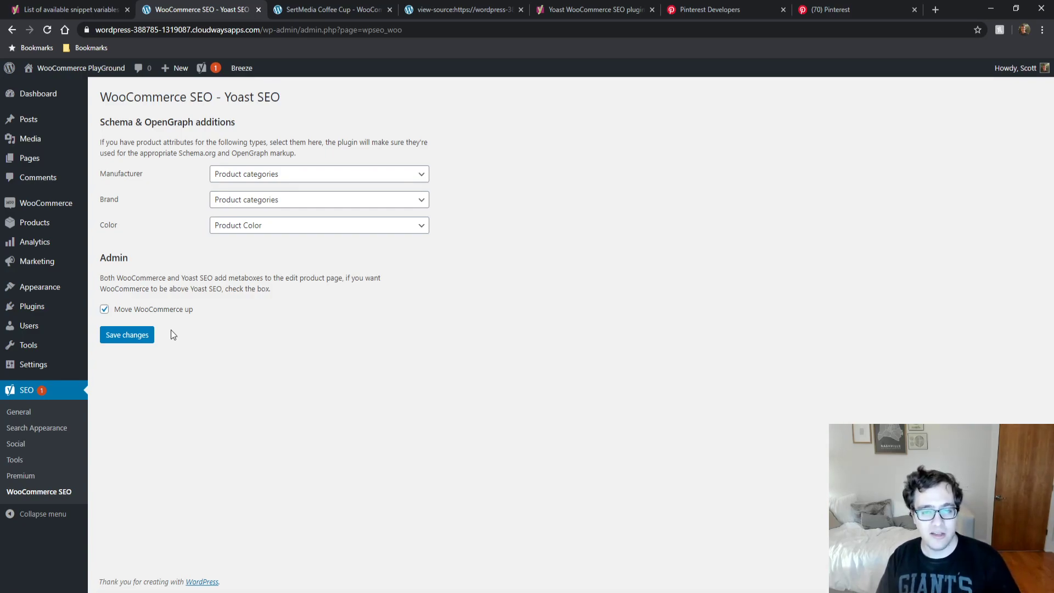
pyautogui.click(27, 427)
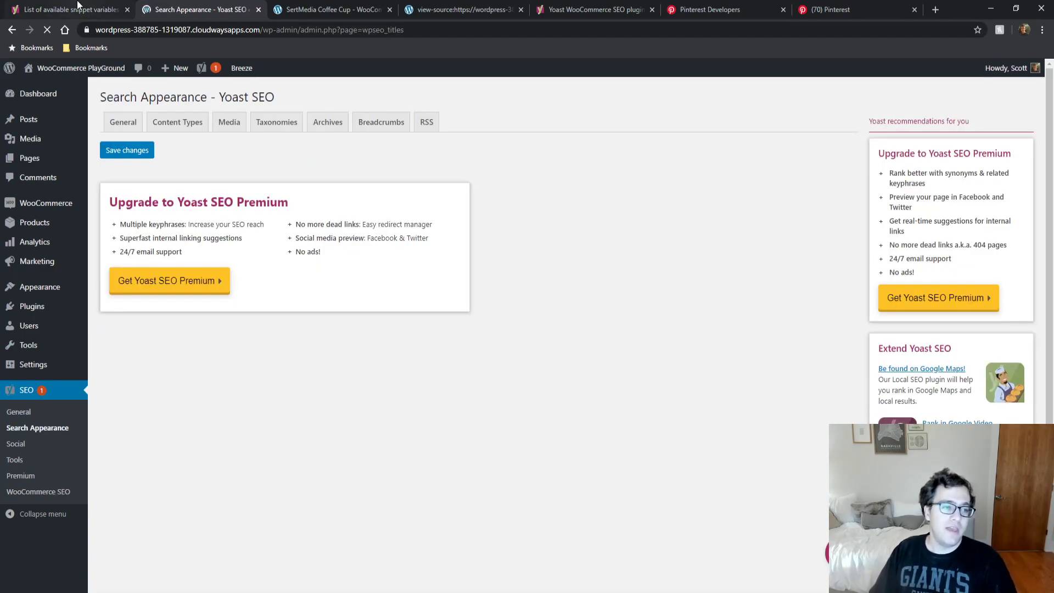
pyautogui.click(77, 7)
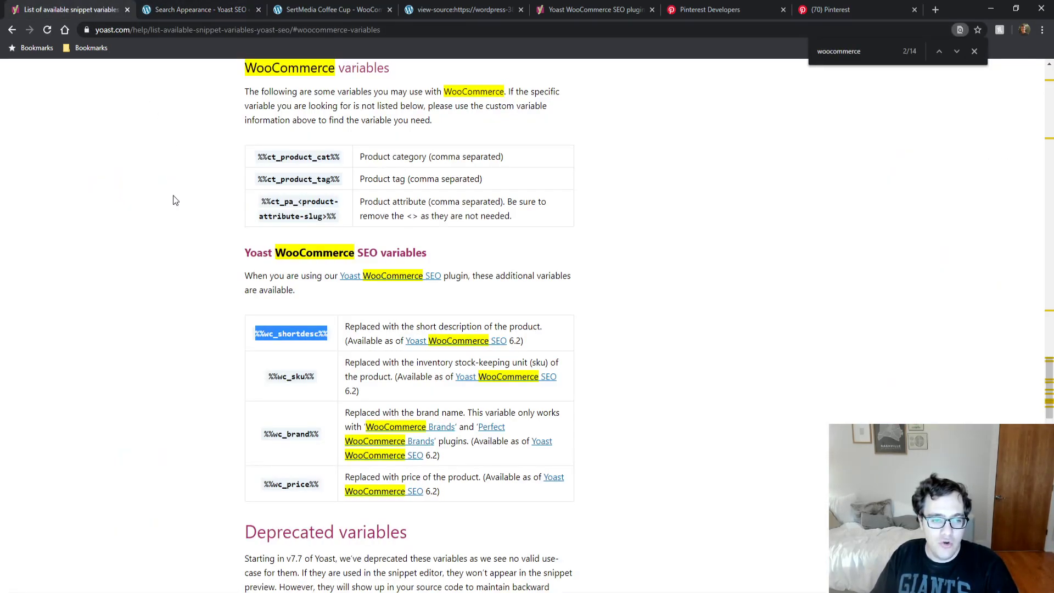
pyautogui.scroll(-1, 173, 192)
pyautogui.moveTo(256, 196); pyautogui.dragTo(413, 197)
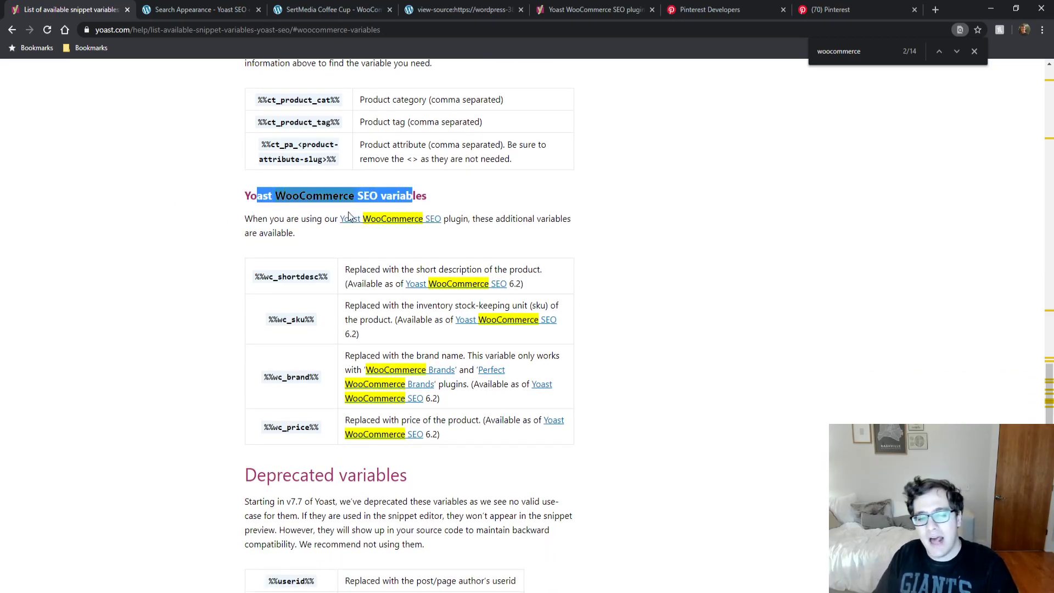
# - Expand the Products settings among the Search Appearance content types and place the cursor in their meta description
pyautogui.click(162, 6)
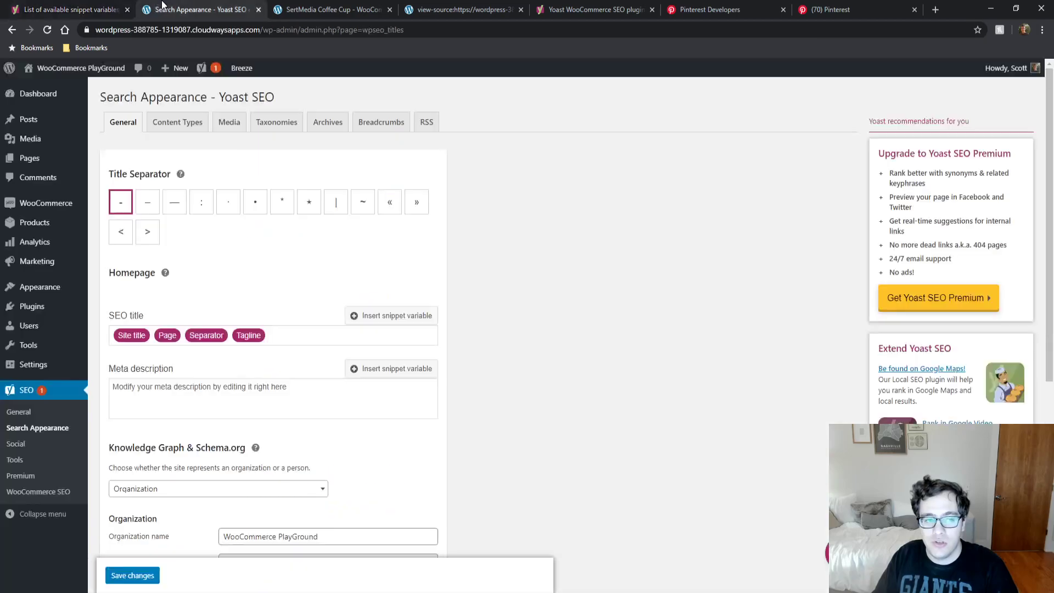
pyautogui.click(192, 123)
pyautogui.scroll(-1, 550, 332)
pyautogui.scroll(-4, 550, 332)
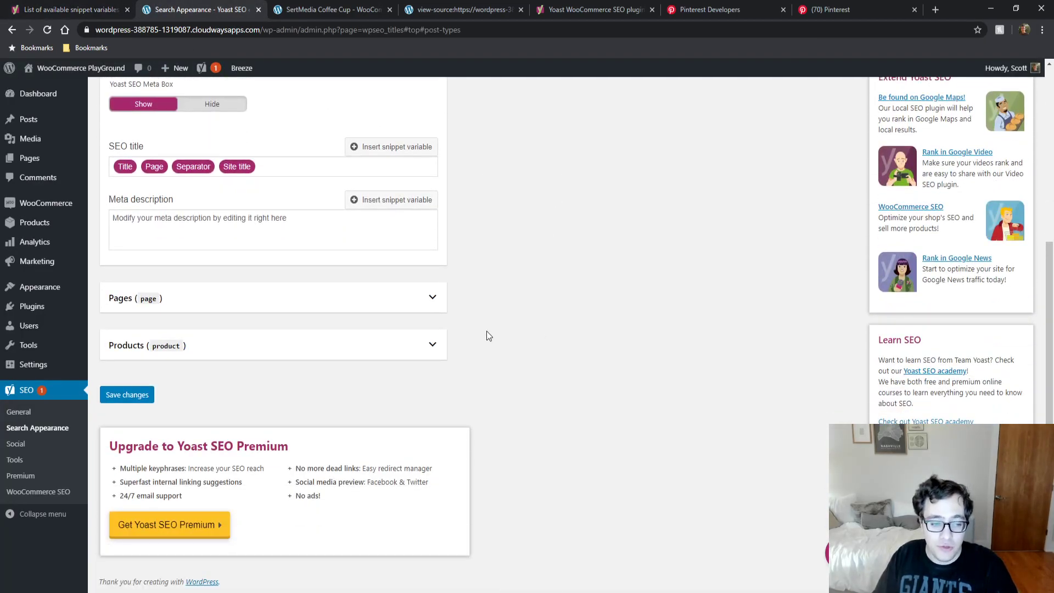
pyautogui.click(433, 346)
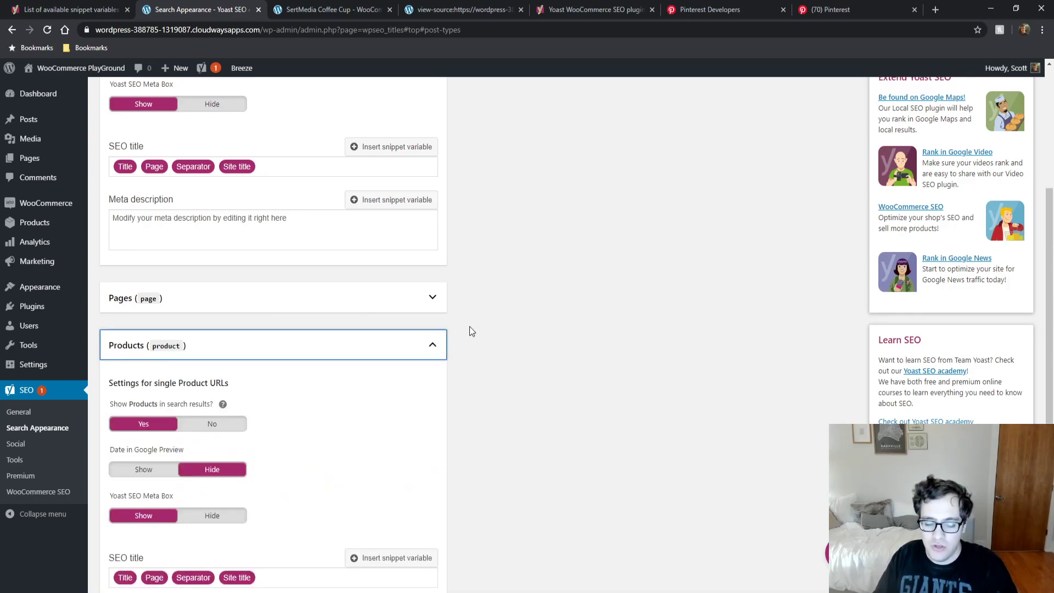
pyautogui.scroll(-5, 482, 356)
pyautogui.click(327, 343)
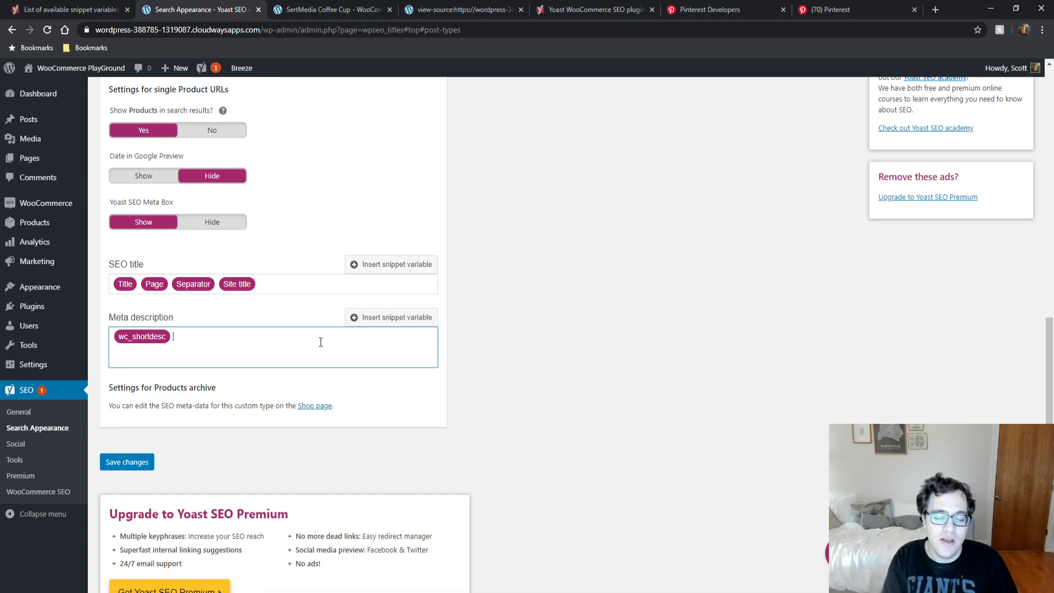
# - Highlight the %%wc_shortdesc%% variable in the snippet variables article and return to the Products meta description setting
pyautogui.click(71, 9)
pyautogui.doubleClick(289, 277)
pyautogui.tripleClick(289, 277)
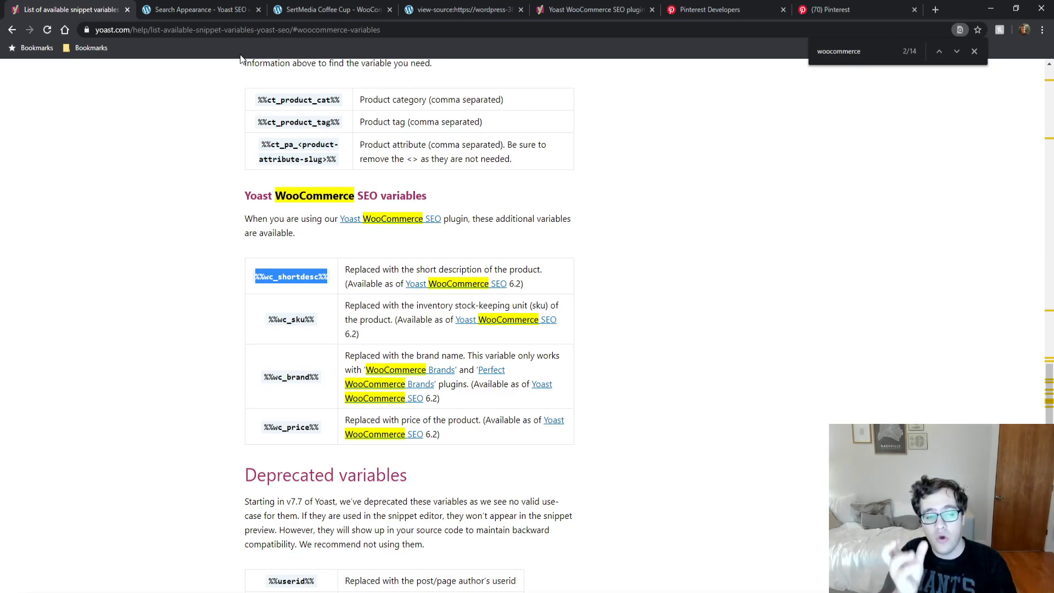
pyautogui.click(245, 8)
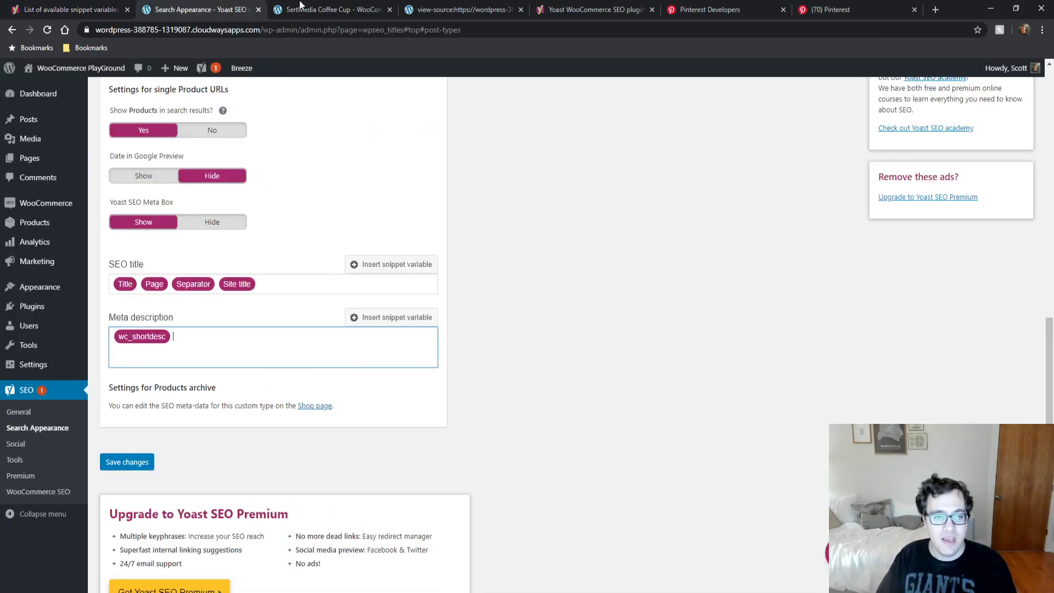
# - Examine the short and full descriptions on the coffee cup product page, then return to the Search Appearance settings
pyautogui.click(429, 9)
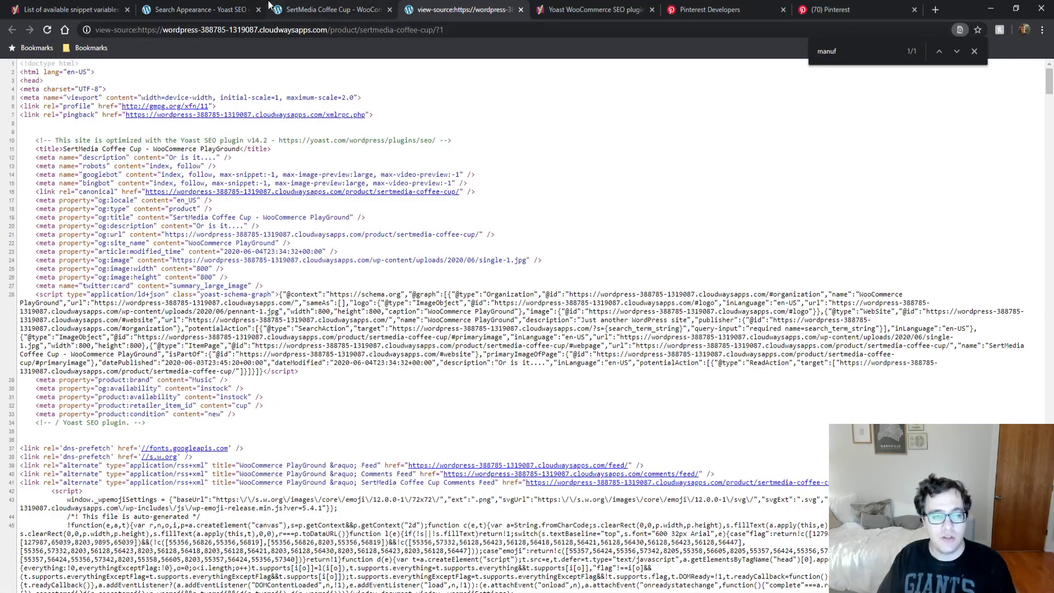
pyautogui.click(241, 9)
pyautogui.click(310, 10)
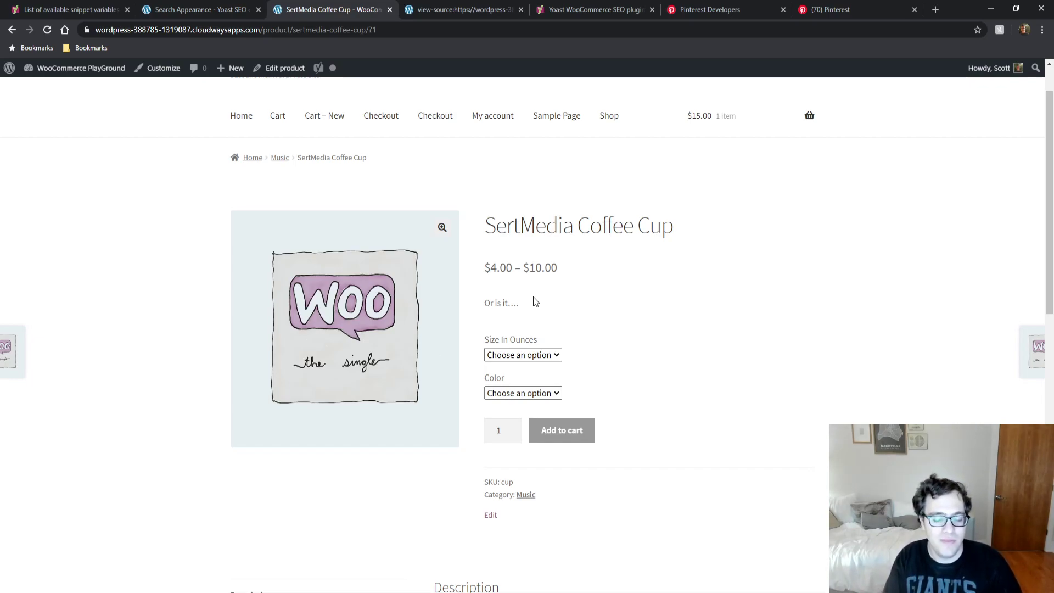
pyautogui.scroll(-2, 551, 302)
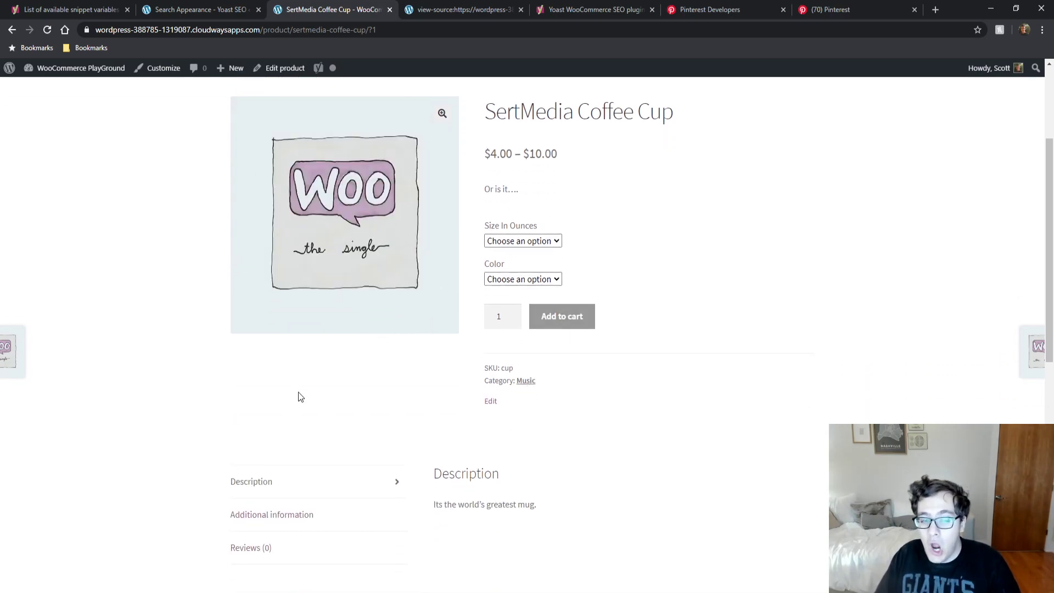
pyautogui.click(235, 10)
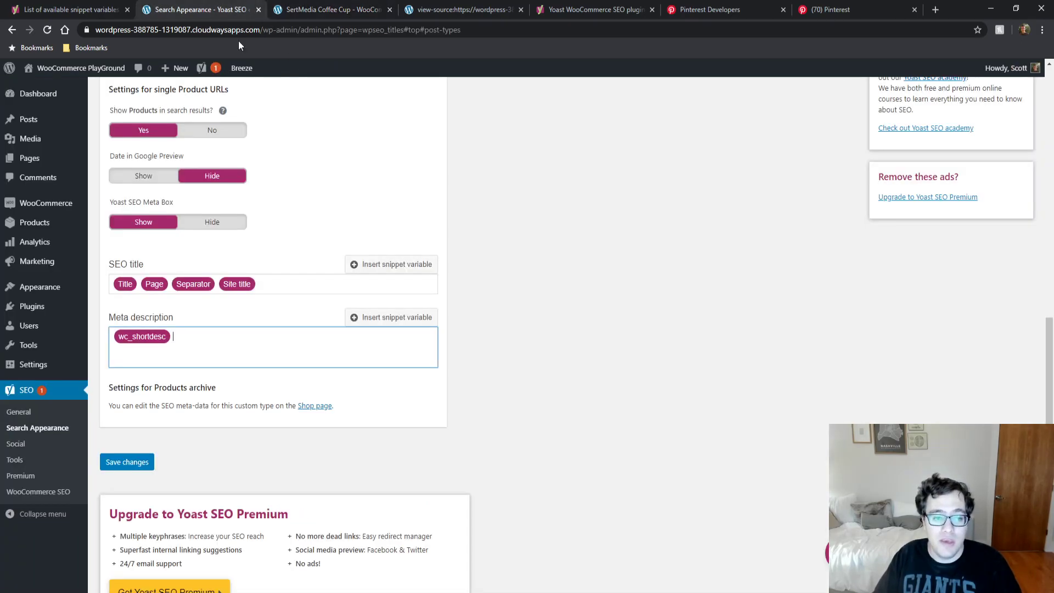
# - Open the SertMedia Coffee Cup product for editing in a separate page placed before its storefront page
pyautogui.click(285, 8)
pyautogui.middleClick(289, 68)
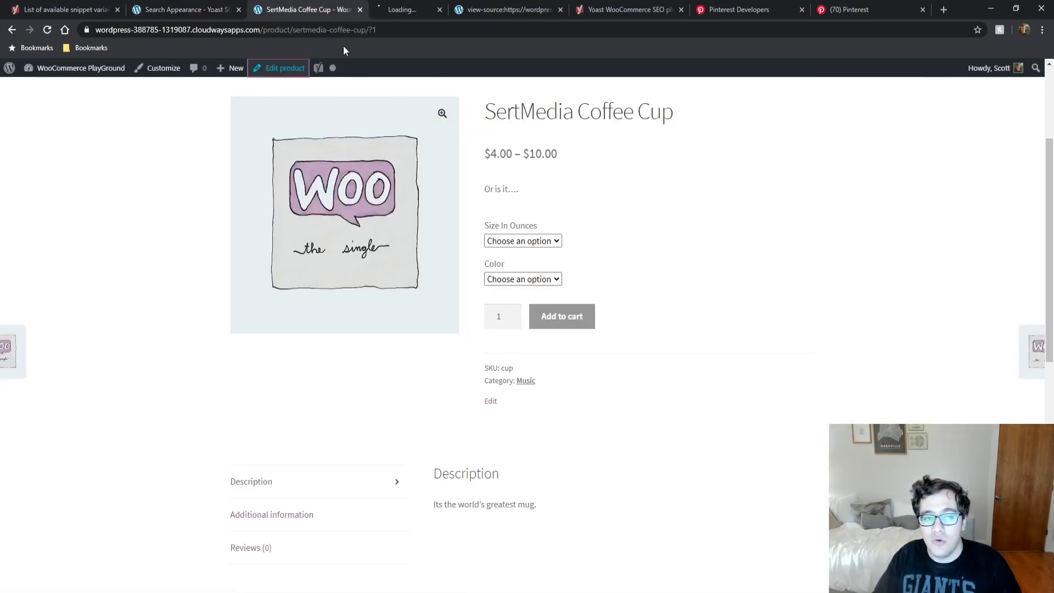
pyautogui.click(401, 4)
pyautogui.moveTo(401, 4); pyautogui.dragTo(307, 8)
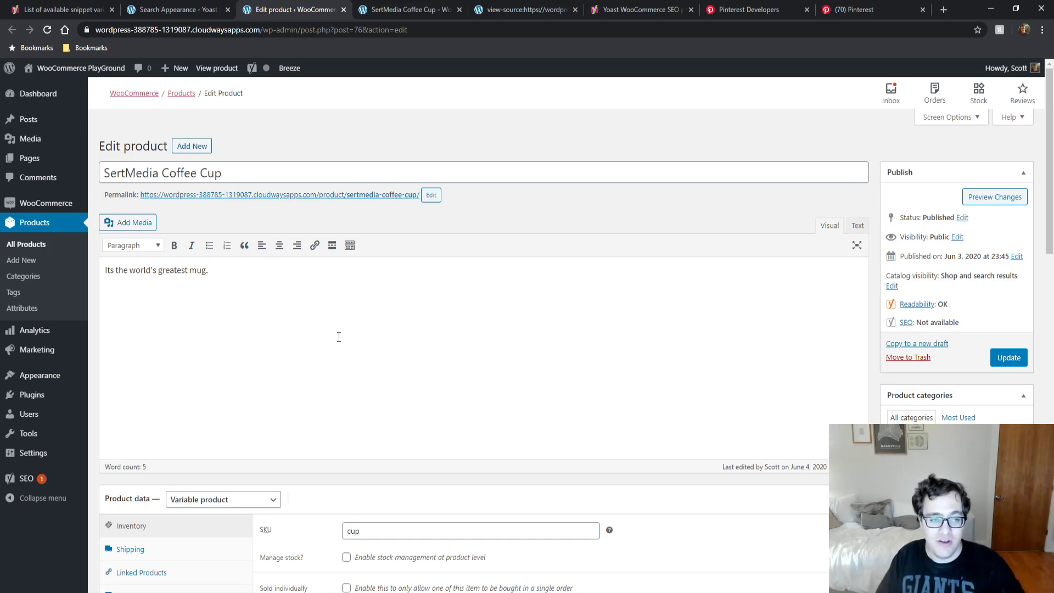
# - Highlight the %%wc_sku%% variable in the snippet variables article's Yoast WooCommerce SEO table
pyautogui.click(184, 7)
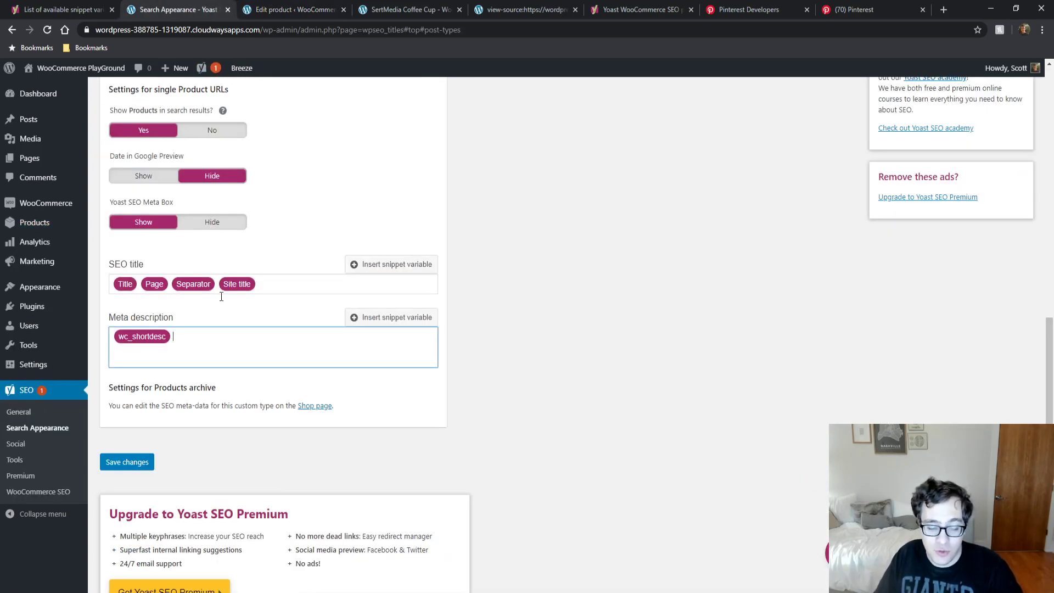
pyautogui.click(10, 6)
pyautogui.doubleClick(291, 324)
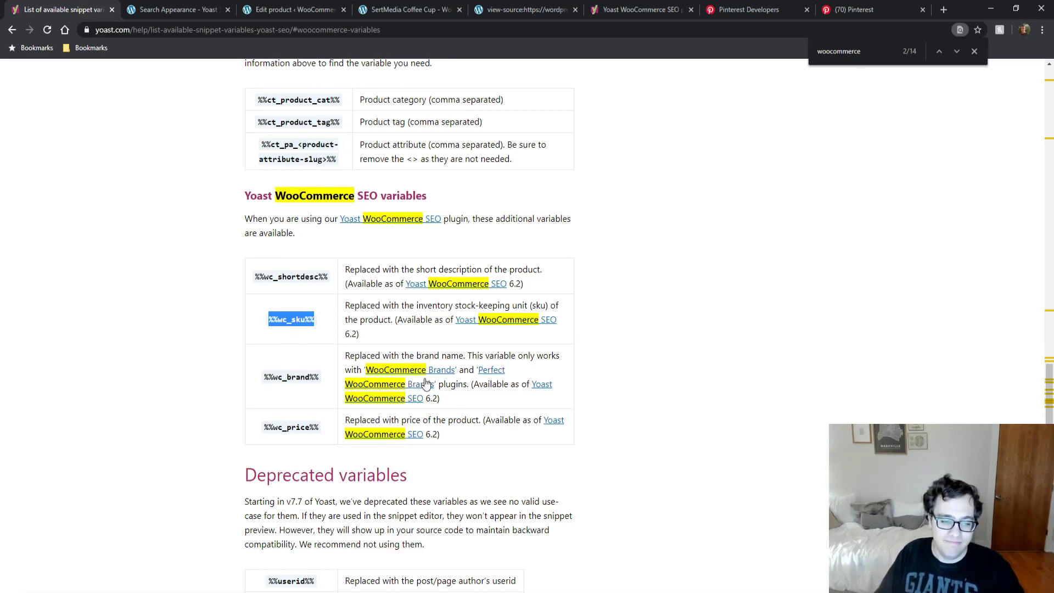
# - Open the WooCommerce Brands link from the %%wc_brand%% entry in a separate page and examine the extension's price and features
pyautogui.middleClick(405, 375)
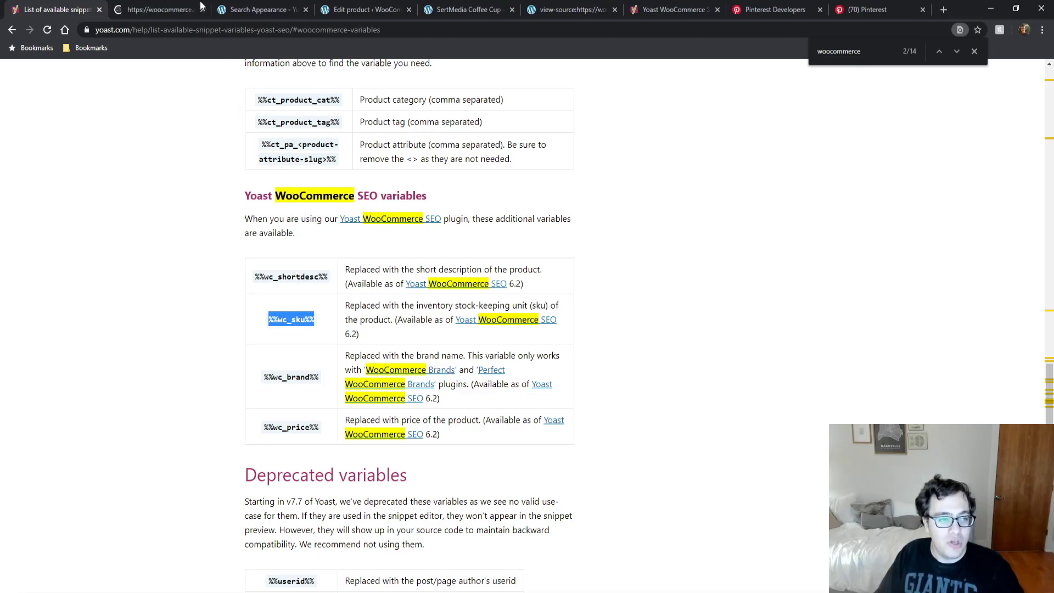
pyautogui.click(175, 7)
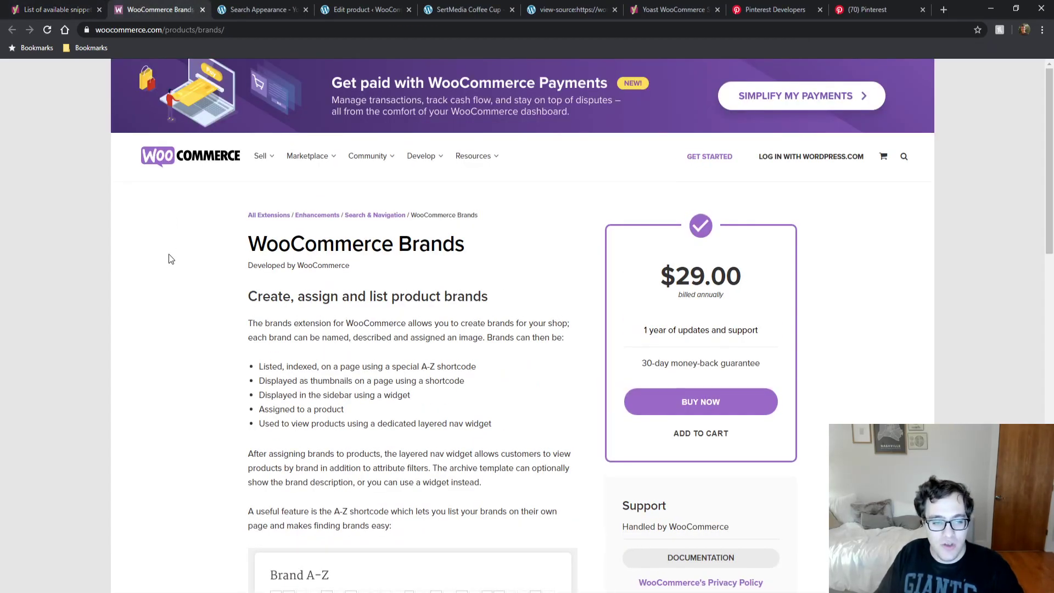
pyautogui.scroll(-6, 185, 247)
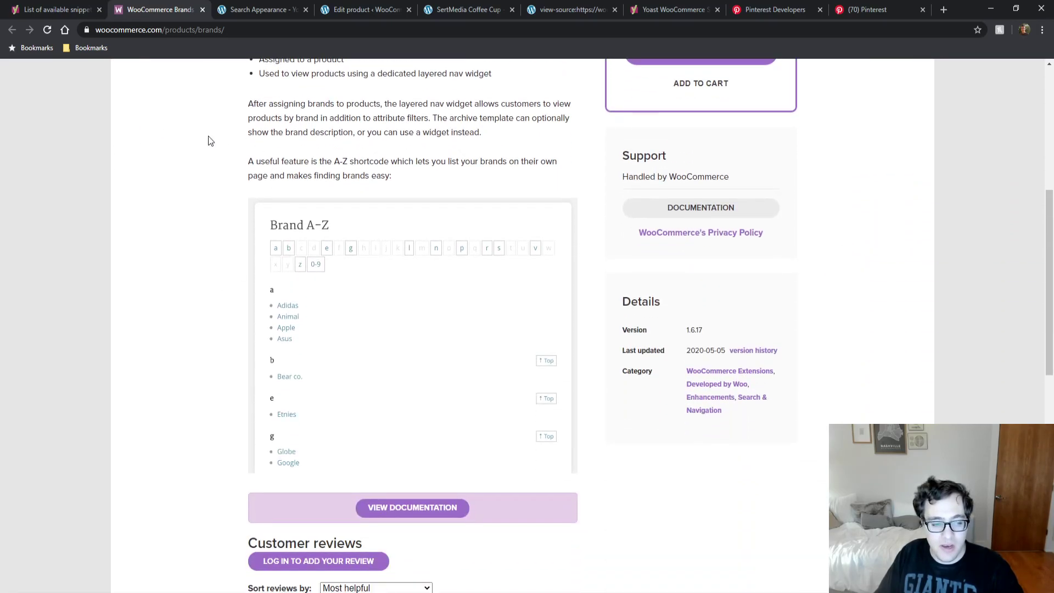
pyautogui.scroll(-1, 360, 282)
pyautogui.scroll(4, 376, 290)
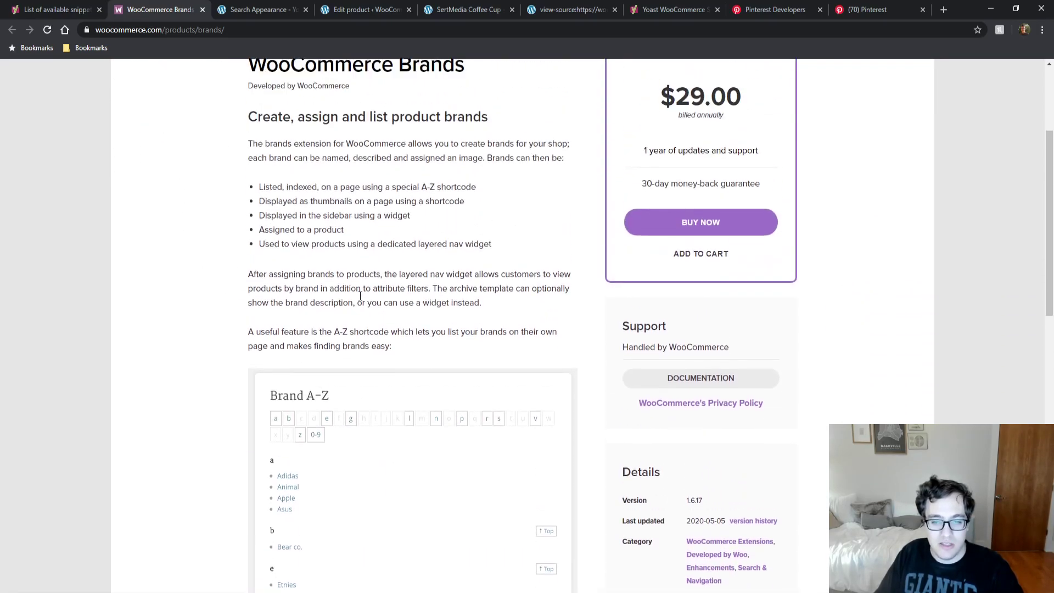
pyautogui.scroll(3, 349, 300)
# - Open the Perfect WooCommerce Brands link from the snippet variables article in a separate page and examine its description, requirements and features
pyautogui.click(88, 8)
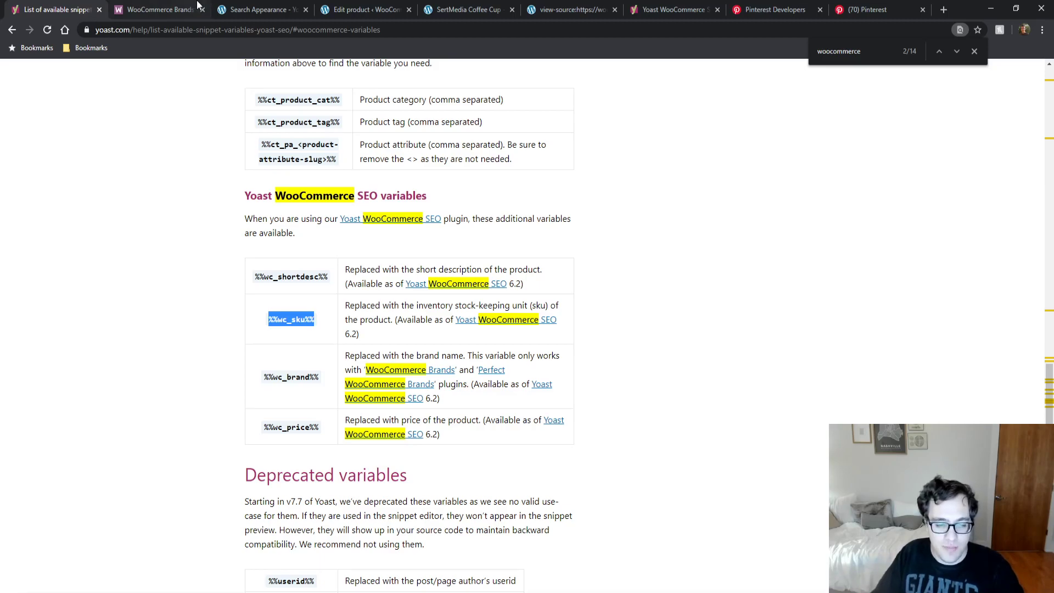
pyautogui.middleClick(425, 385)
pyautogui.click(236, 9)
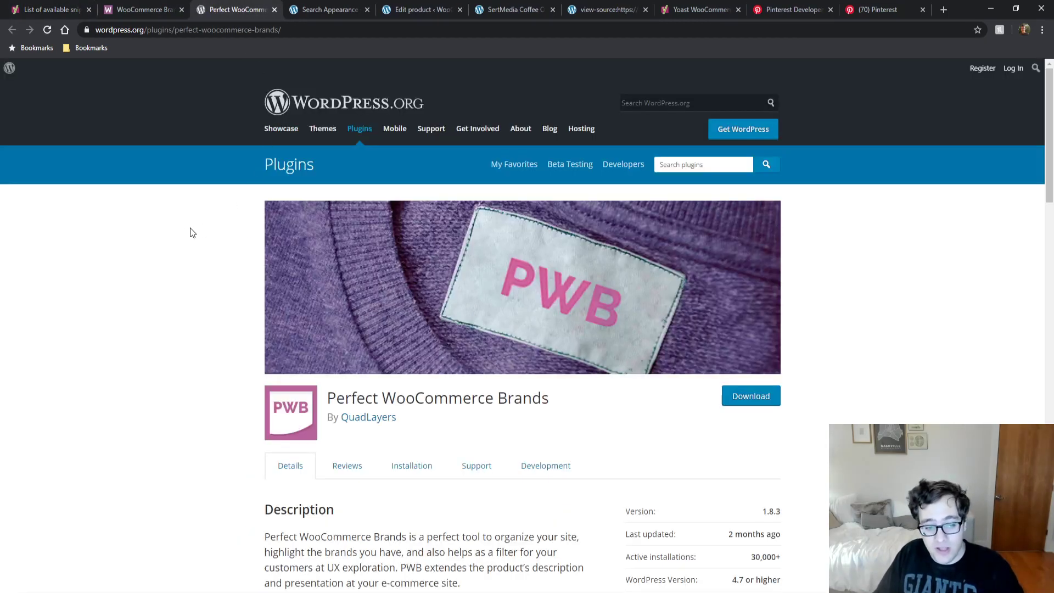
pyautogui.middleClick(131, 324)
pyautogui.scroll(-10, 132, 324)
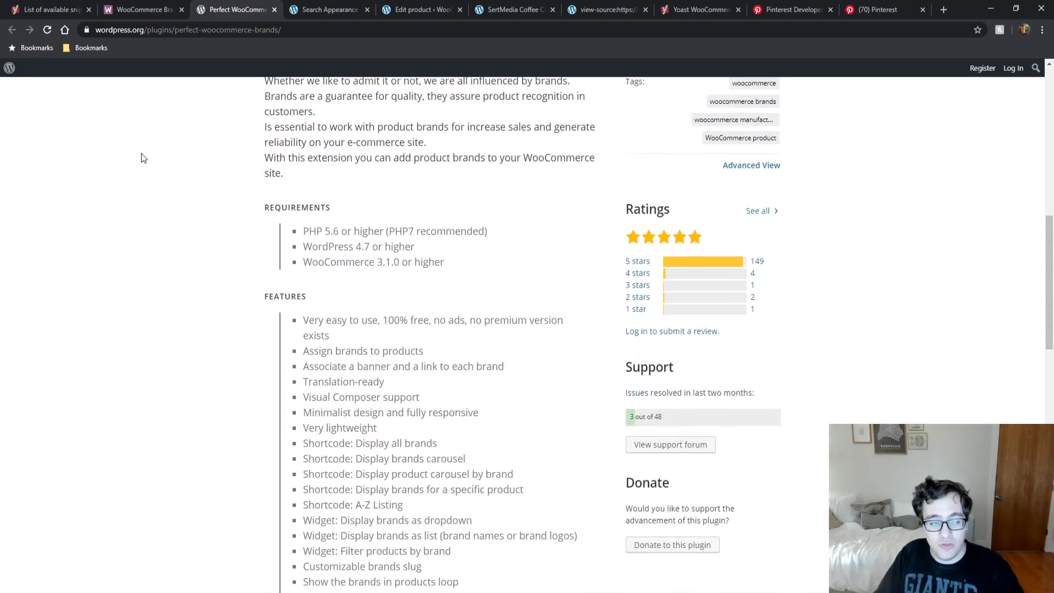
pyautogui.scroll(7, 146, 395)
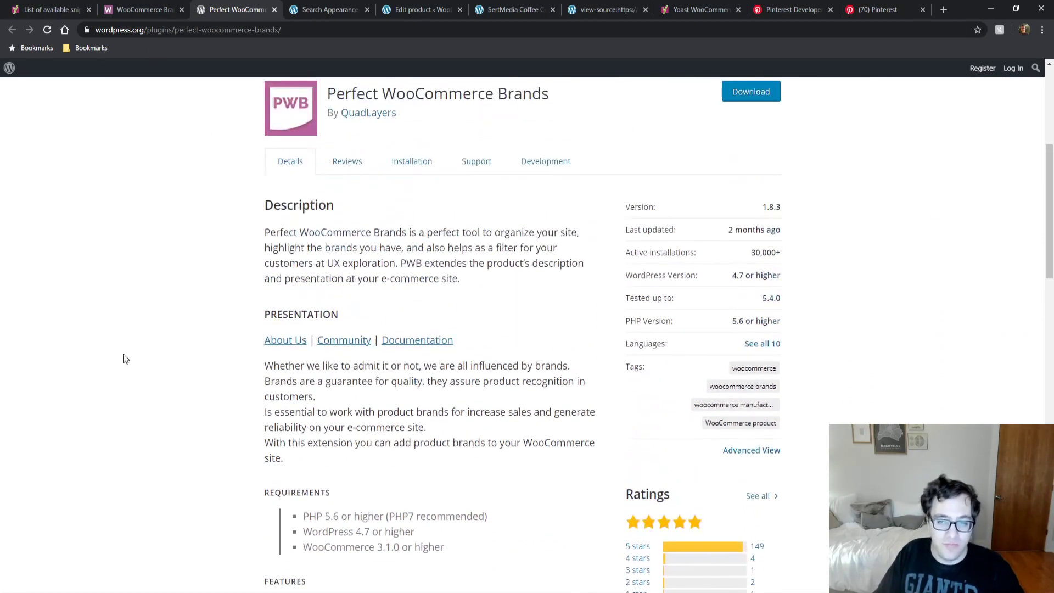
# - Recheck the Yoast WooCommerce SEO variables in the article, then close the WooCommerce Brands and Perfect WooCommerce Brands pages
pyautogui.click(55, 9)
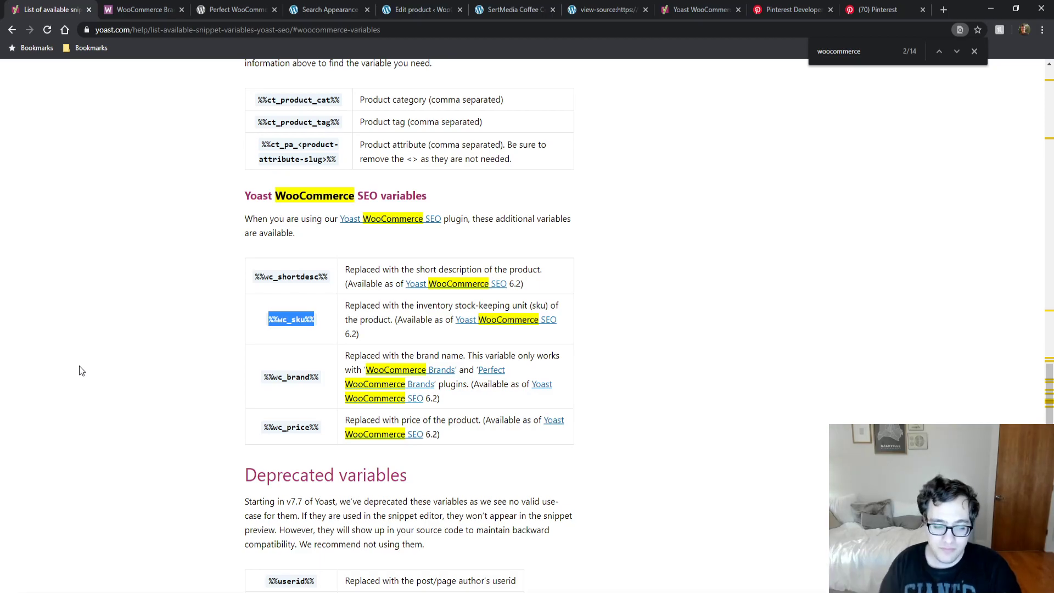
pyautogui.scroll(-2, 101, 368)
pyautogui.scroll(2, 123, 329)
pyautogui.scroll(1, 99, 263)
pyautogui.click(218, 13)
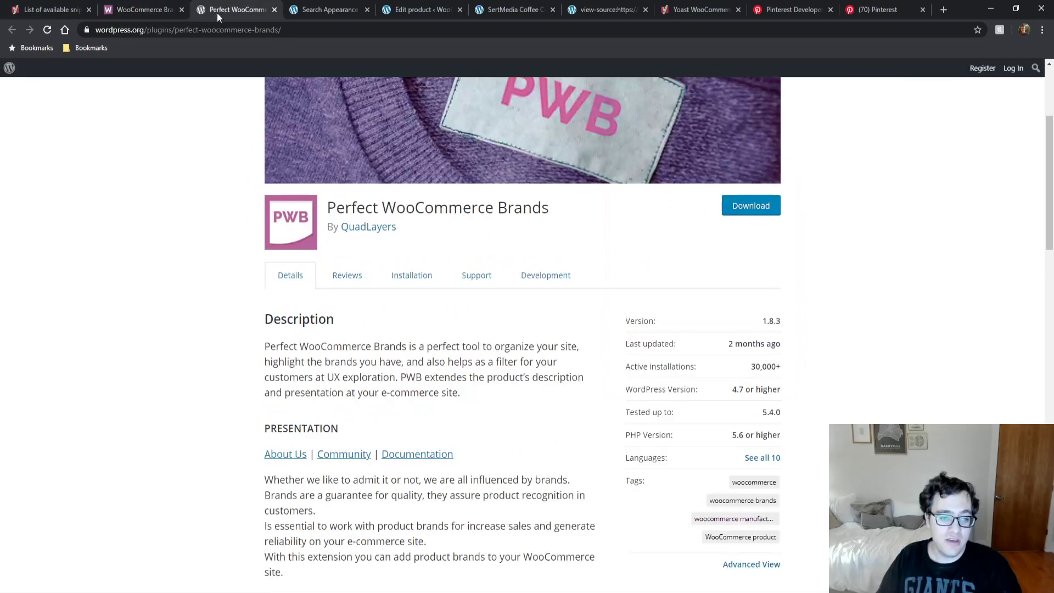
pyautogui.click(300, 9)
pyautogui.click(168, 10)
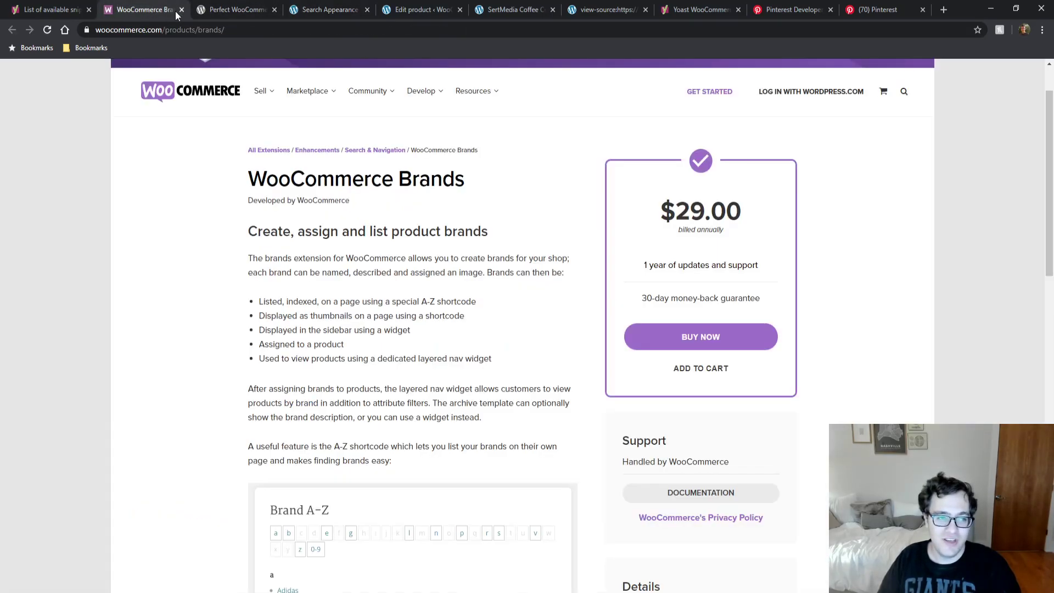
pyautogui.click(184, 11)
pyautogui.click(183, 11)
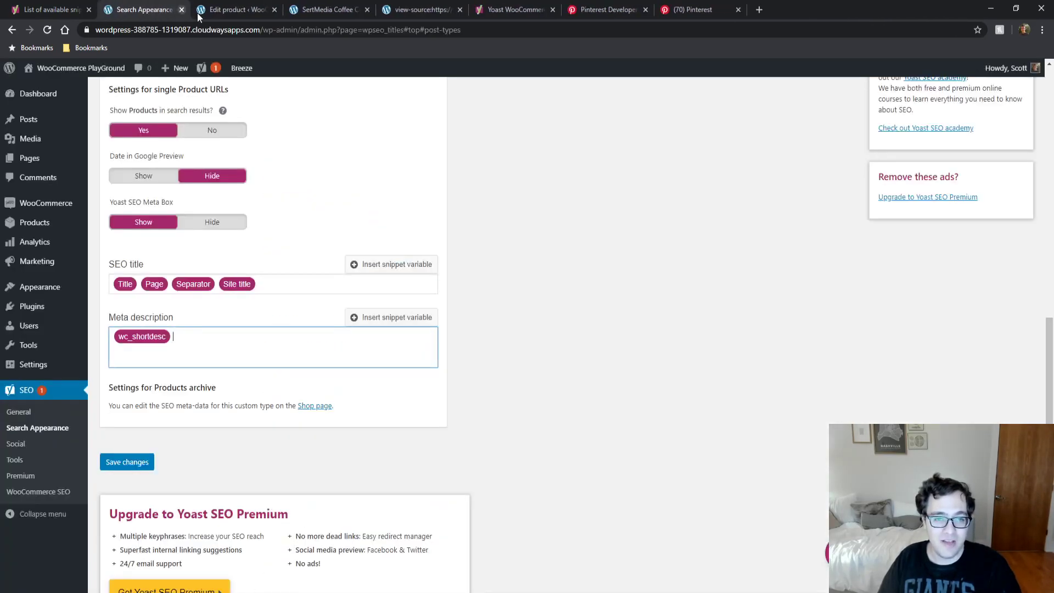
# - Examine the article pin and rich pin comparison on the Yoast WooCommerce SEO plugin page
pyautogui.click(515, 10)
pyautogui.scroll(-9, 118, 386)
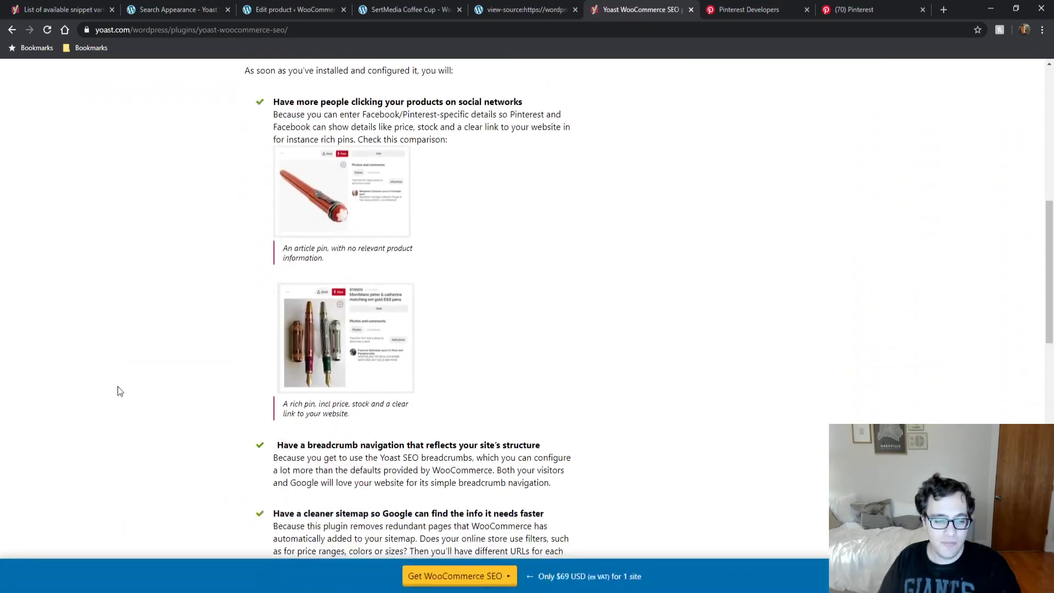
pyautogui.scroll(1, 117, 381)
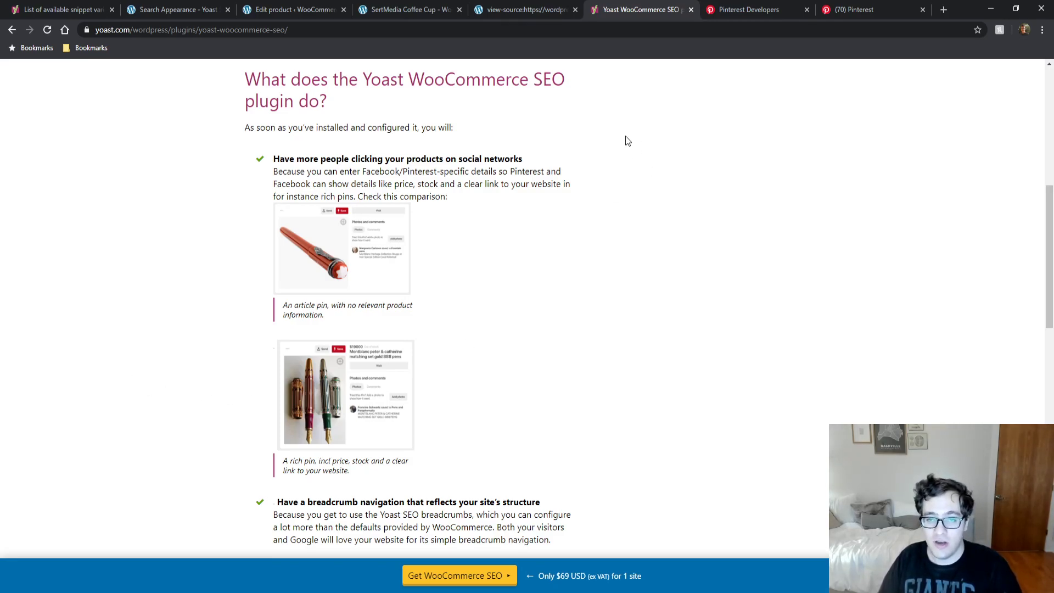
# - Examine Pinterest's Rich Pins Validator, highlighting the first two validation instructions and reviewing the approval section for the coffee cup link
pyautogui.click(725, 7)
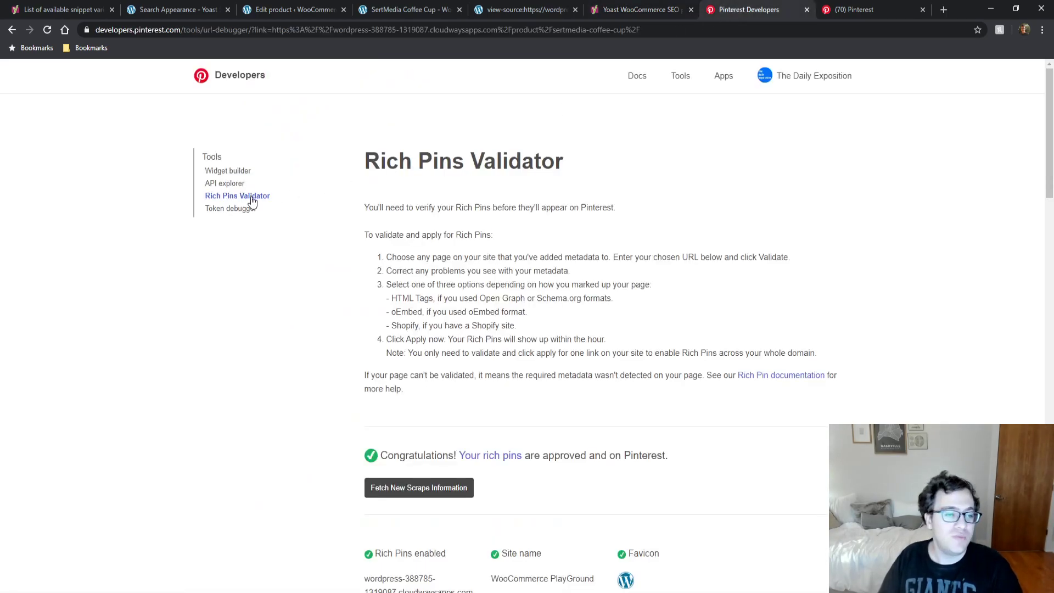
pyautogui.moveTo(396, 258); pyautogui.dragTo(572, 273)
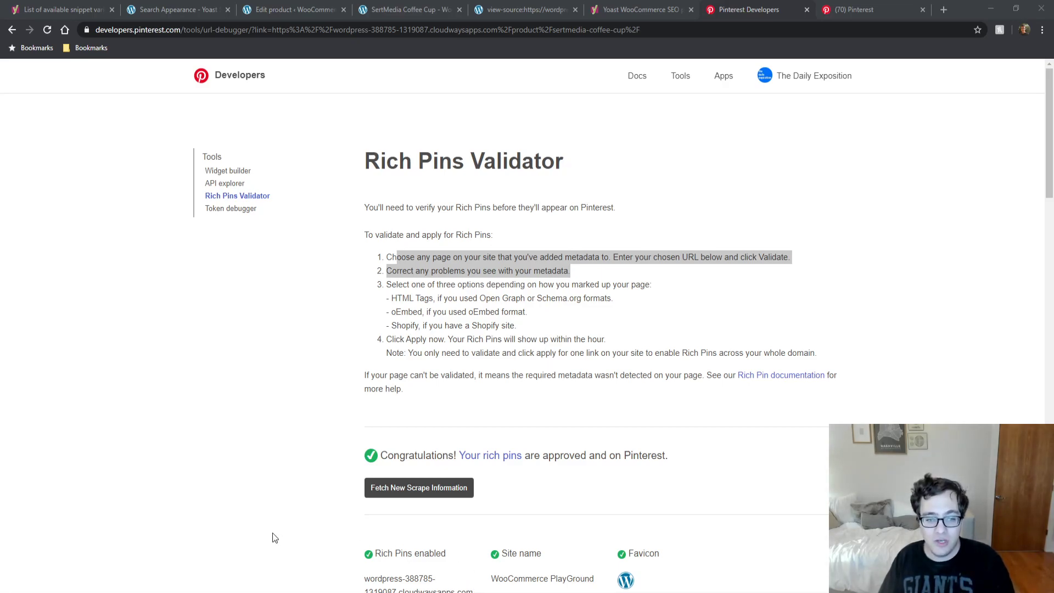
pyautogui.click(912, 281)
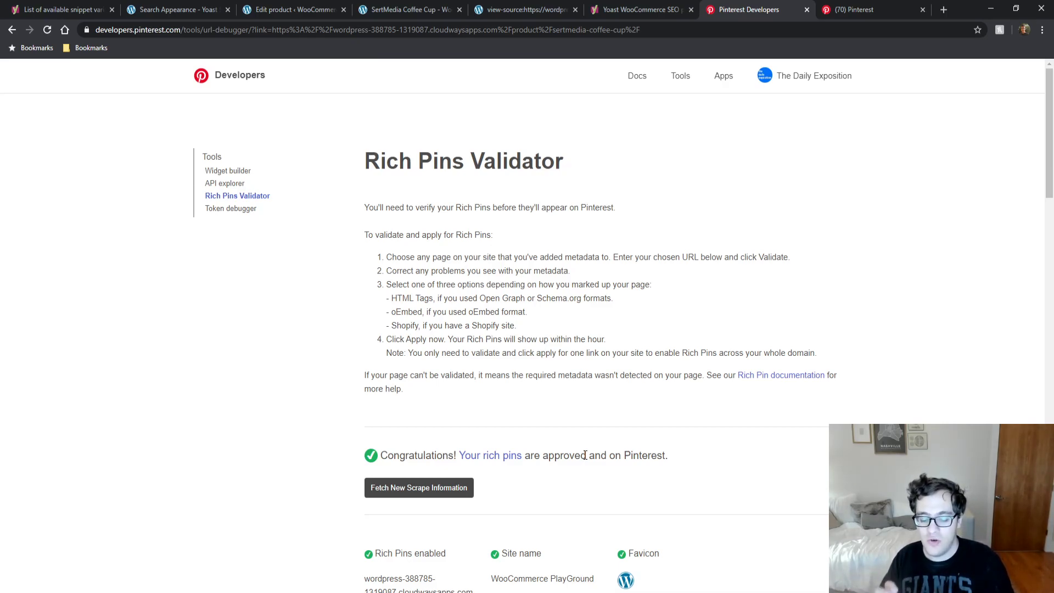
pyautogui.scroll(-4, 585, 397)
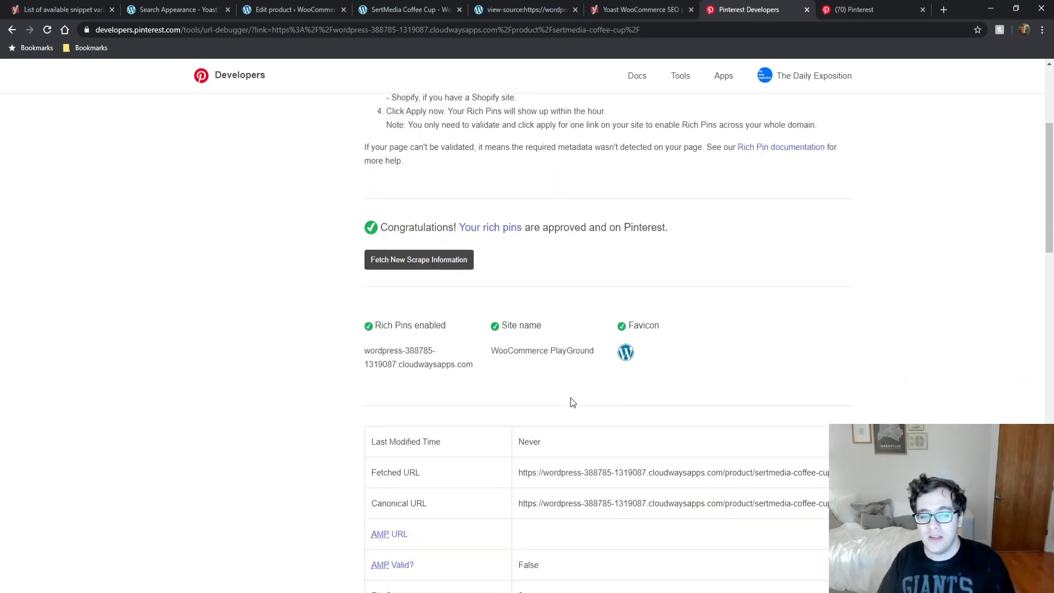
# - View the SertMedia Coffee Cup pin on Pinterest, then return to the list of pins from the store's site
pyautogui.click(842, 12)
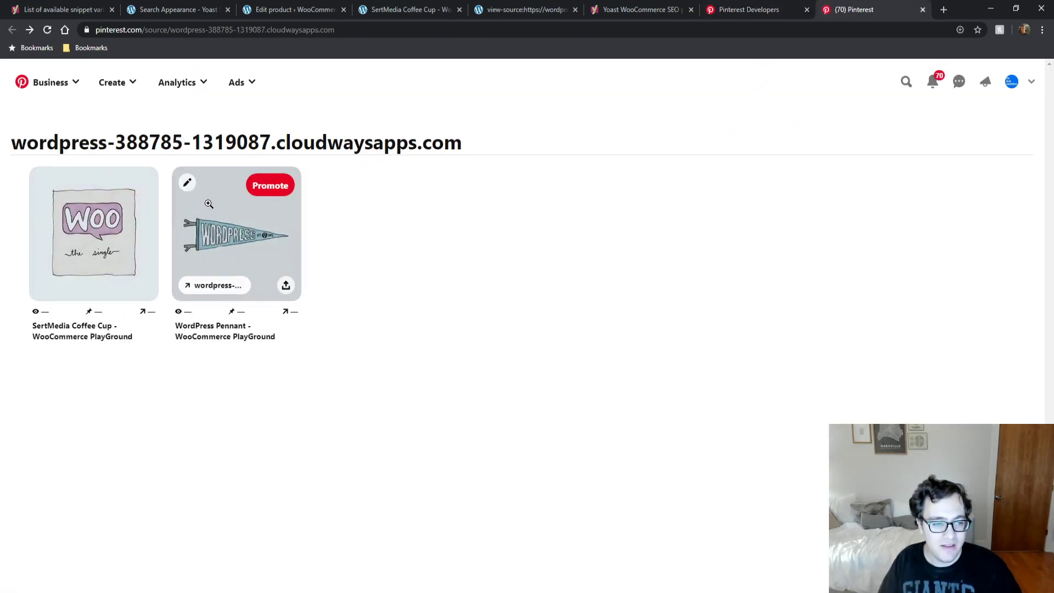
pyautogui.click(99, 225)
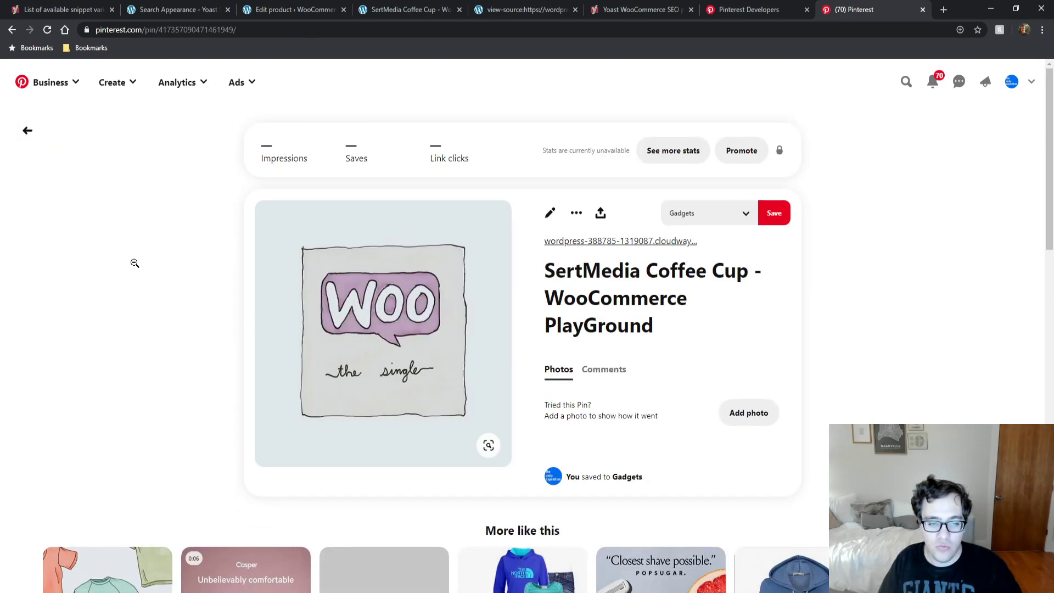
pyautogui.click(137, 264)
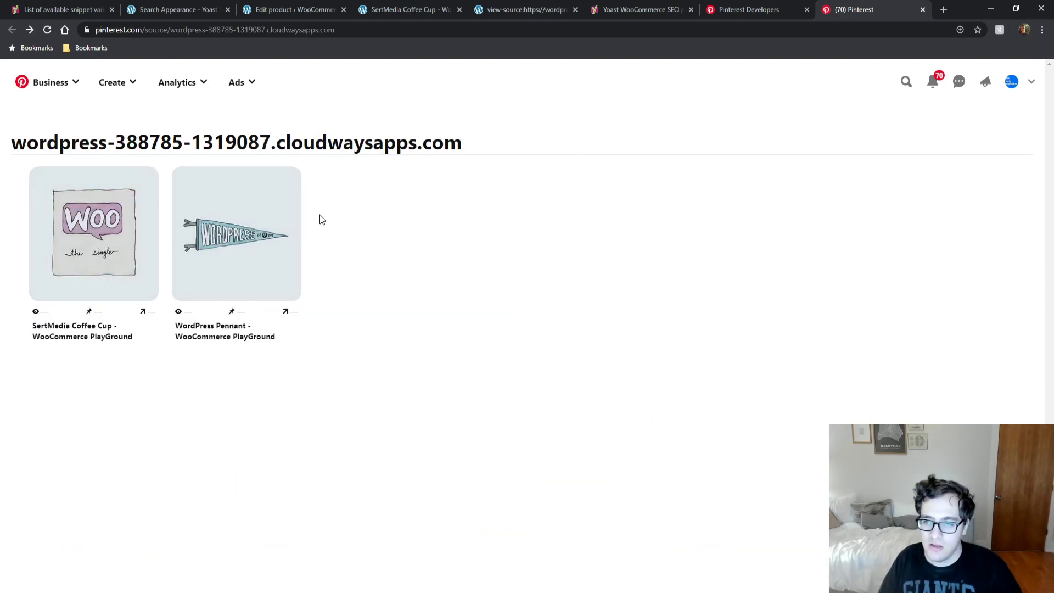
# - Go through the open reference and product pages to the coffee cup's page source and examine its Yoast meta tags and schema
pyautogui.click(639, 9)
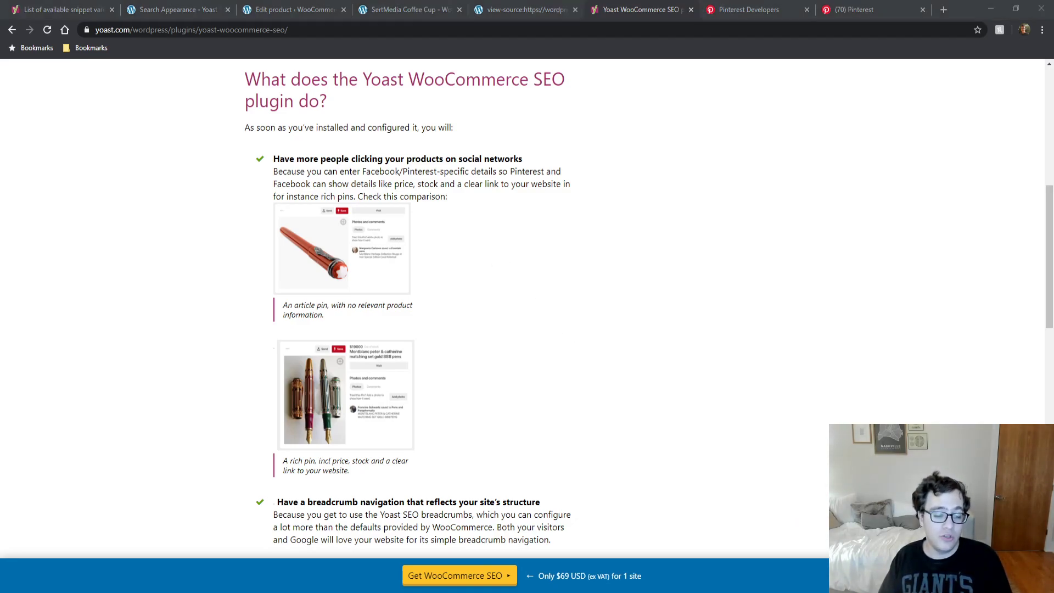
pyautogui.click(185, 10)
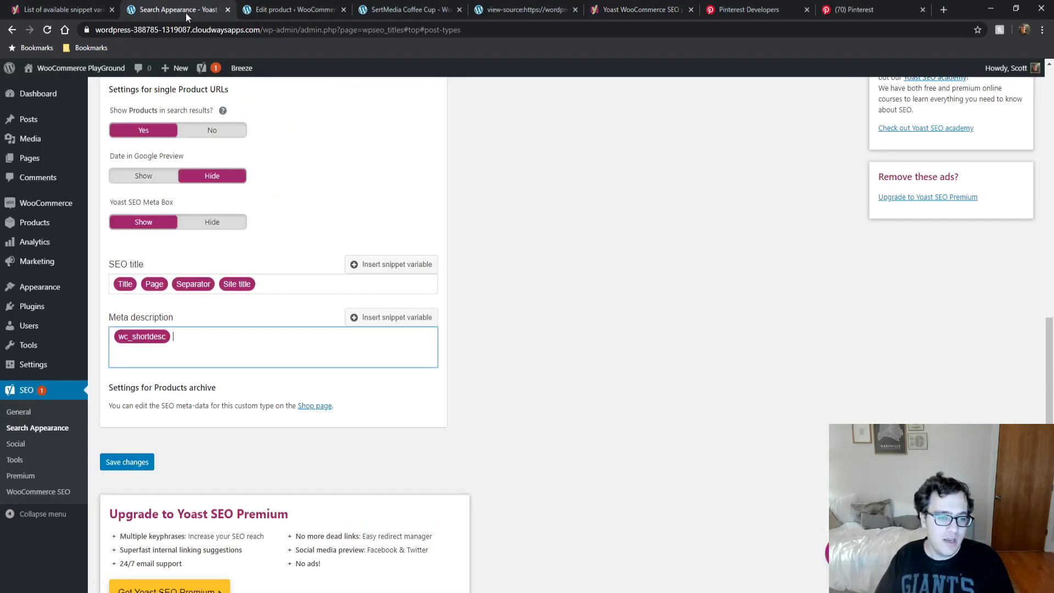
pyautogui.click(100, 6)
pyautogui.click(316, 5)
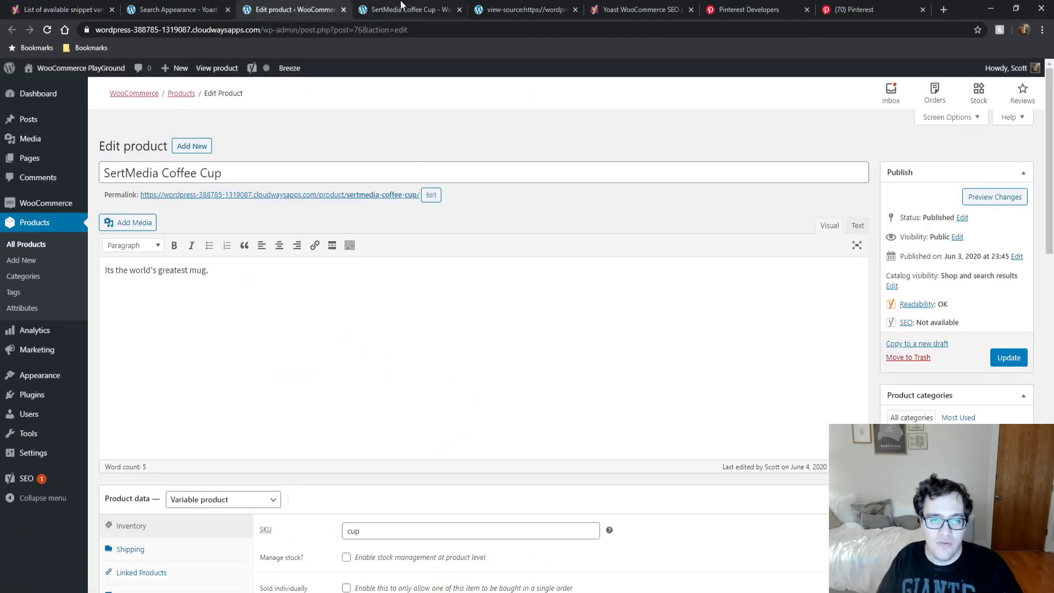
pyautogui.click(401, 5)
pyautogui.click(522, 8)
pyautogui.click(642, 8)
pyautogui.click(546, 5)
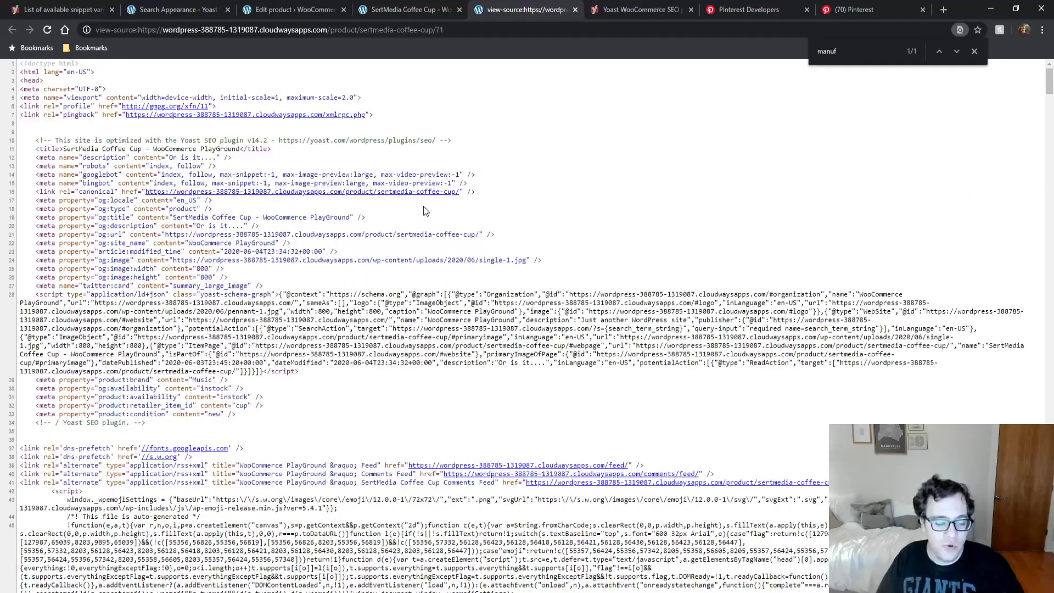
pyautogui.scroll(-3, 409, 223)
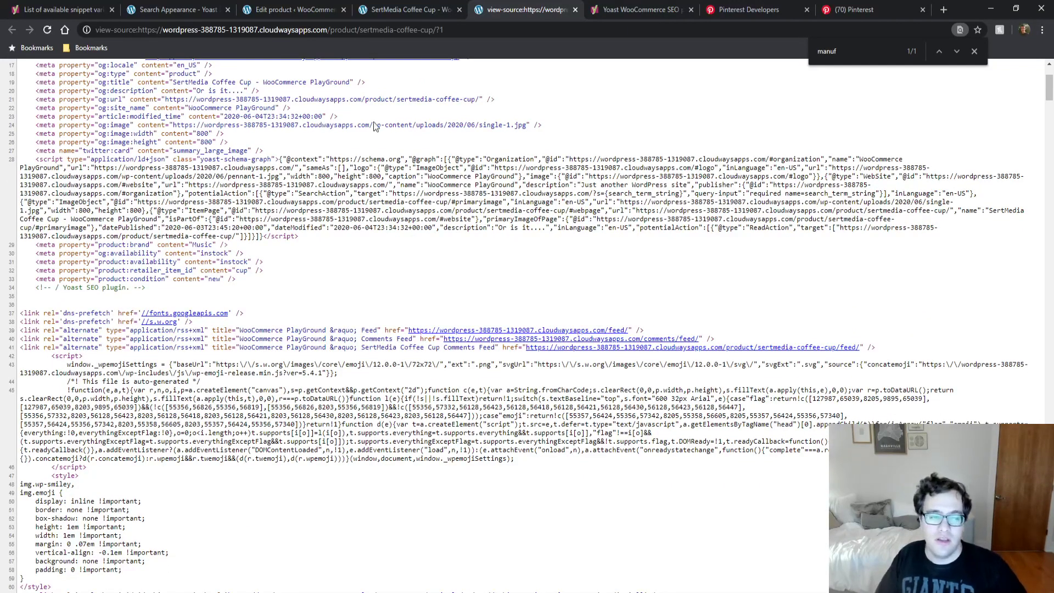
# - Show the Yoast SEO product identifiers in the product data of the SertMedia Coffee Cup being edited
pyautogui.click(307, 8)
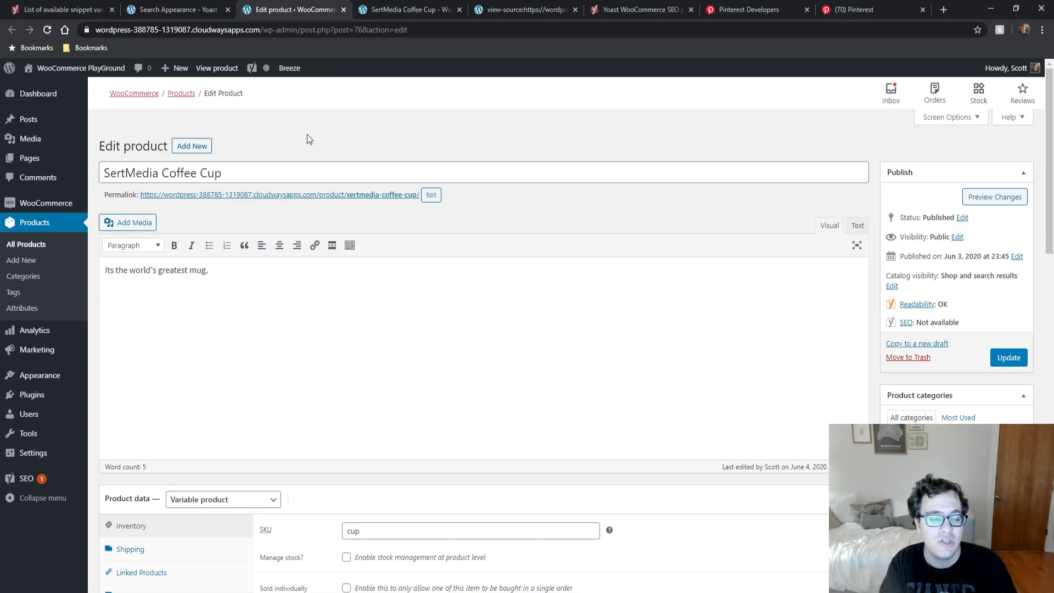
pyautogui.scroll(-2, 388, 177)
pyautogui.scroll(2, 387, 176)
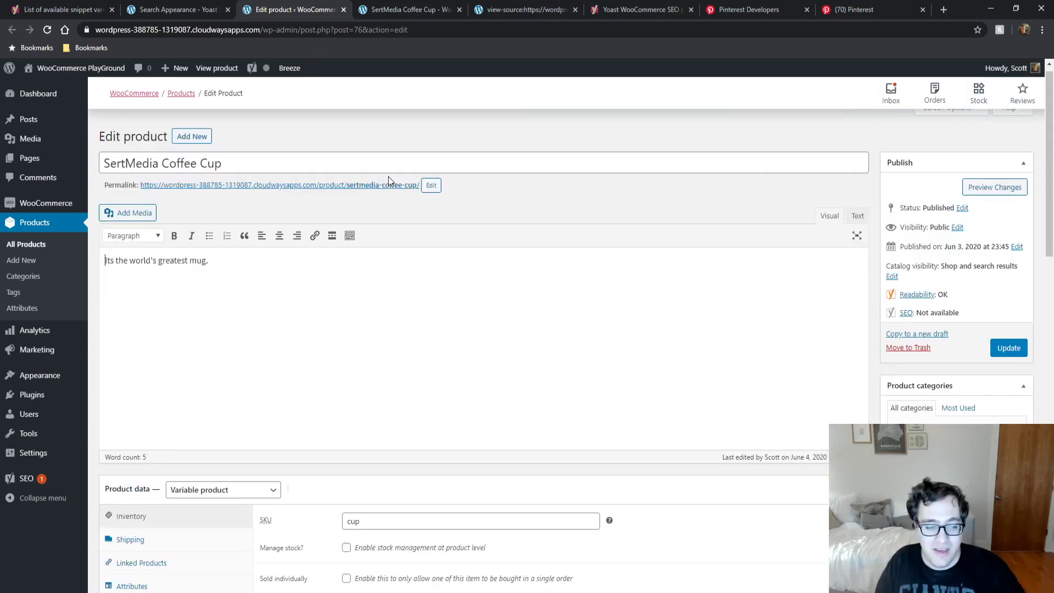
pyautogui.scroll(-6, 779, 196)
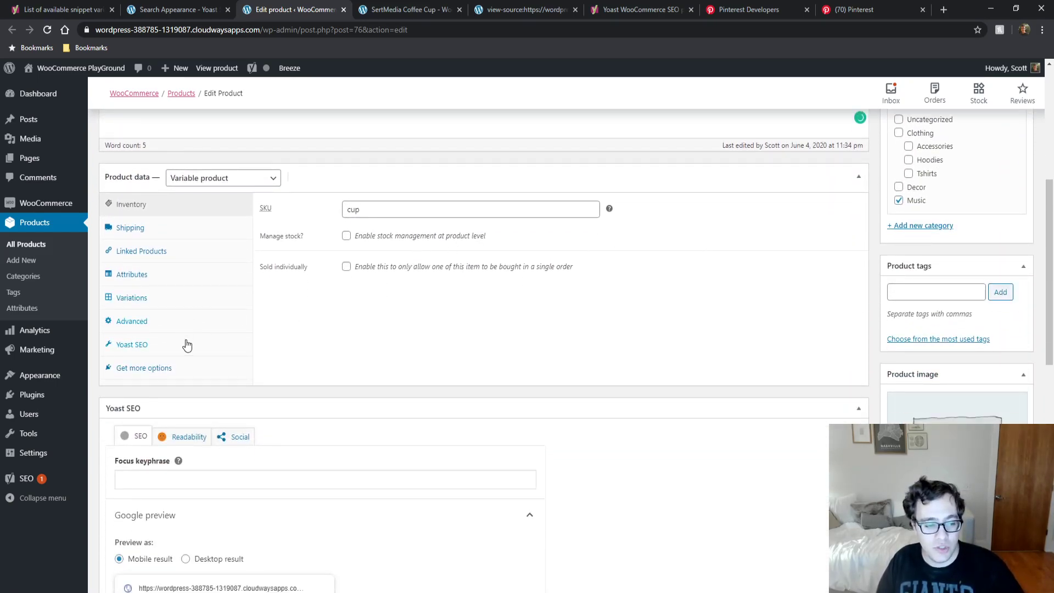
pyautogui.click(185, 344)
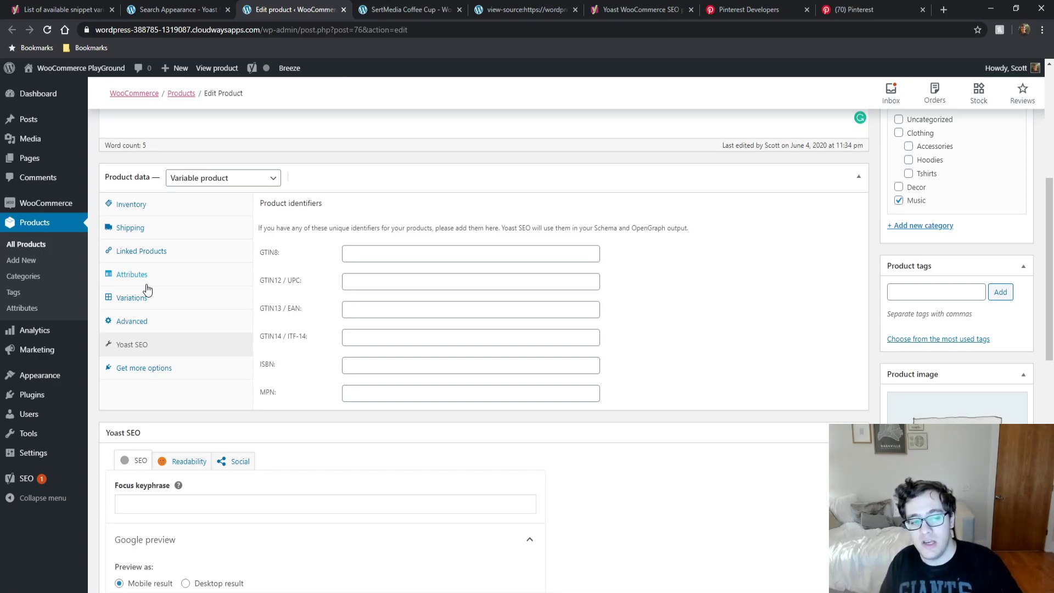
# - Search Google for the GTIN8 identifier label in a separate page, then return to the coffee cup product editor
pyautogui.tripleClick(266, 256)
pyautogui.click(310, 276)
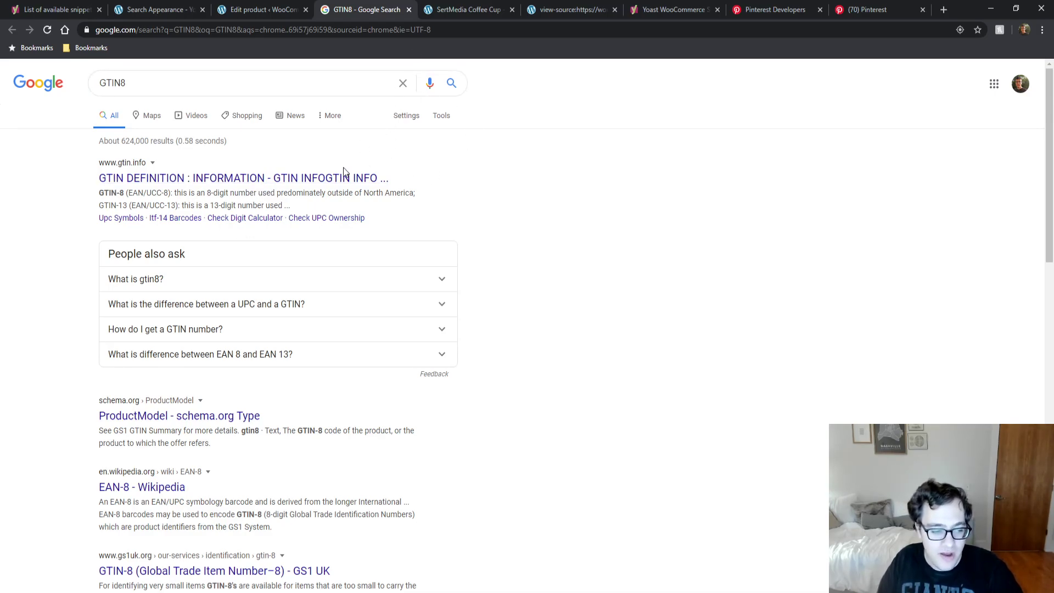
pyautogui.click(270, 6)
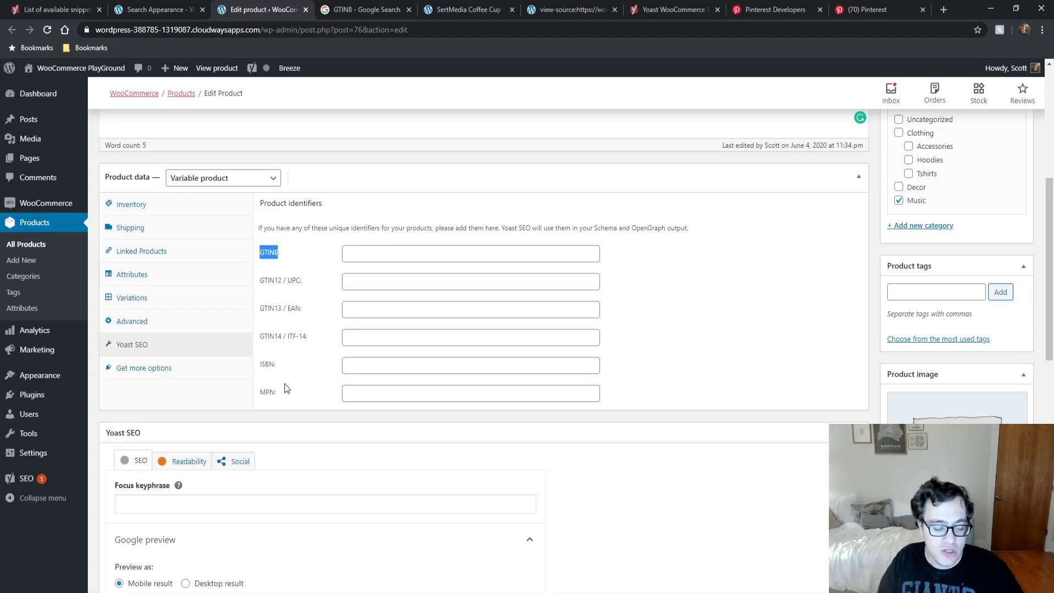
# - Search Google for the MPN identifier label from the product identifiers list and view the results
pyautogui.doubleClick(267, 392)
pyautogui.rightClick(267, 391)
pyautogui.click(305, 413)
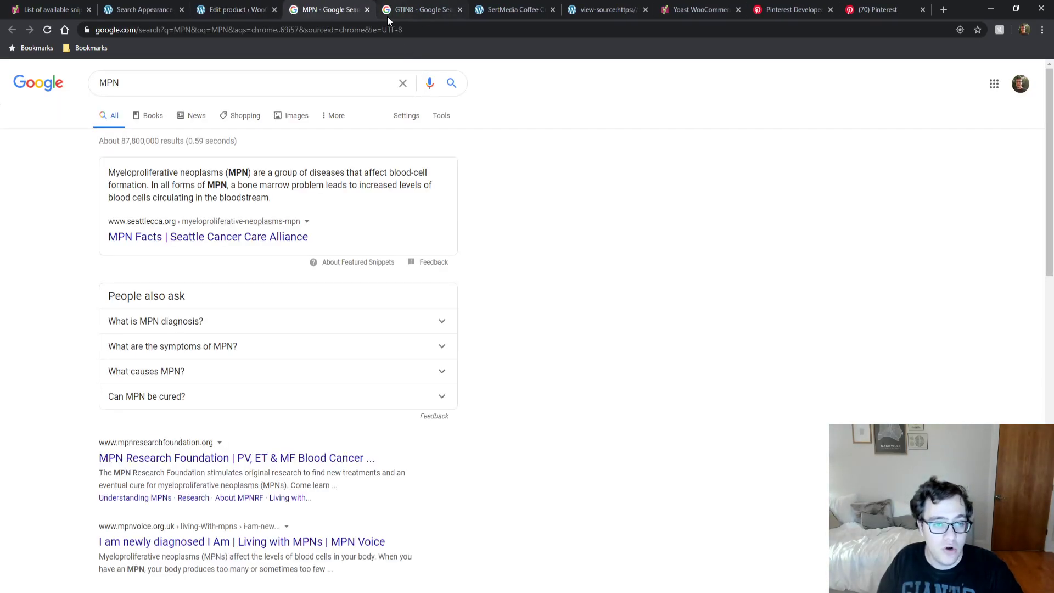
# - Close the MPN and GTIN8 search pages and examine the GTIN8 and ISBN labels among the coffee cup's product identifiers
pyautogui.click(367, 9)
pyautogui.click(367, 9)
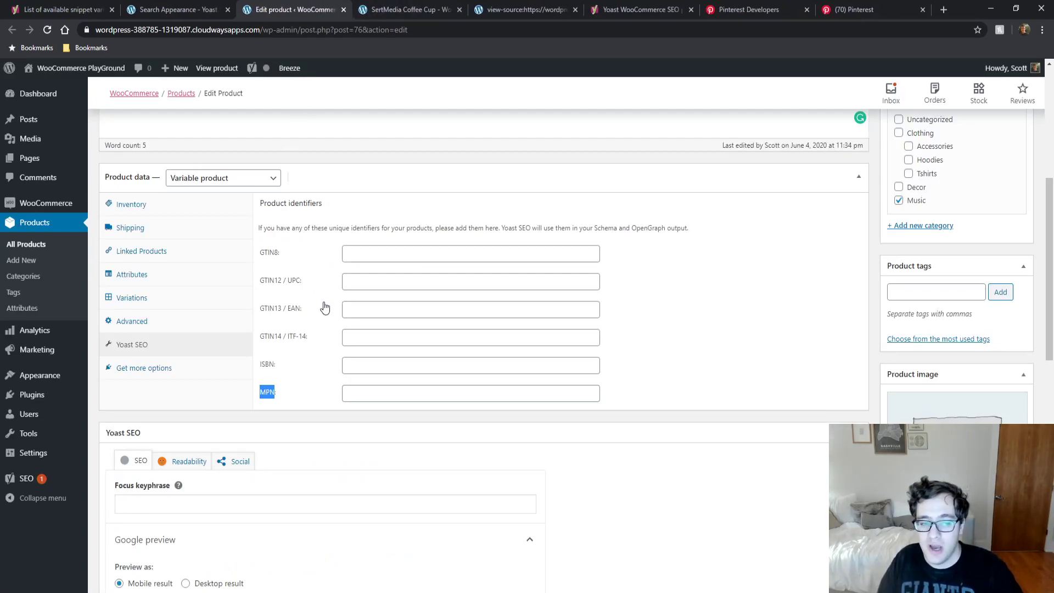
pyautogui.click(816, 323)
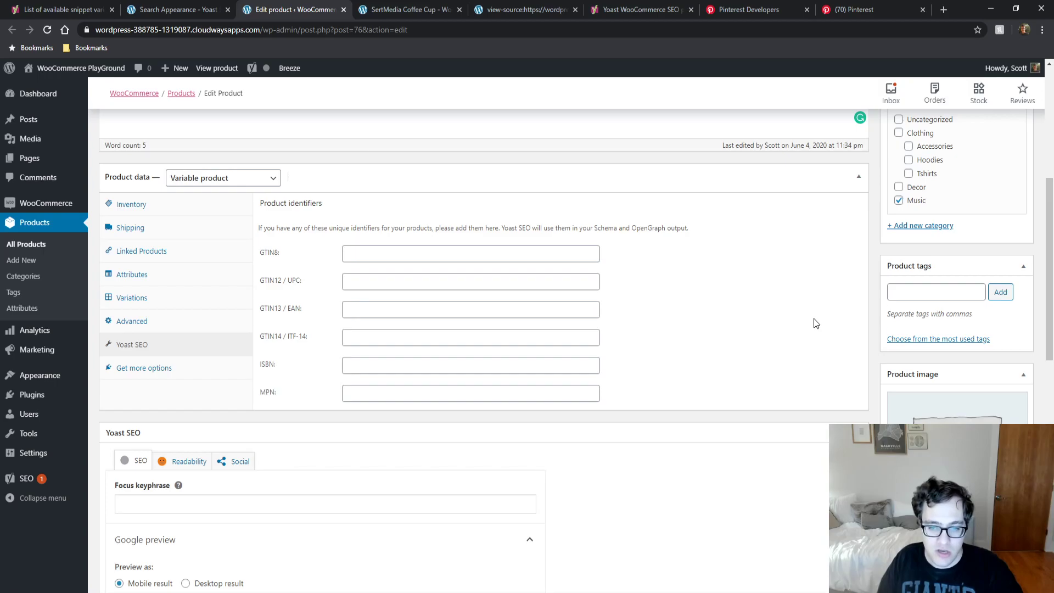
pyautogui.scroll(-1, 805, 297)
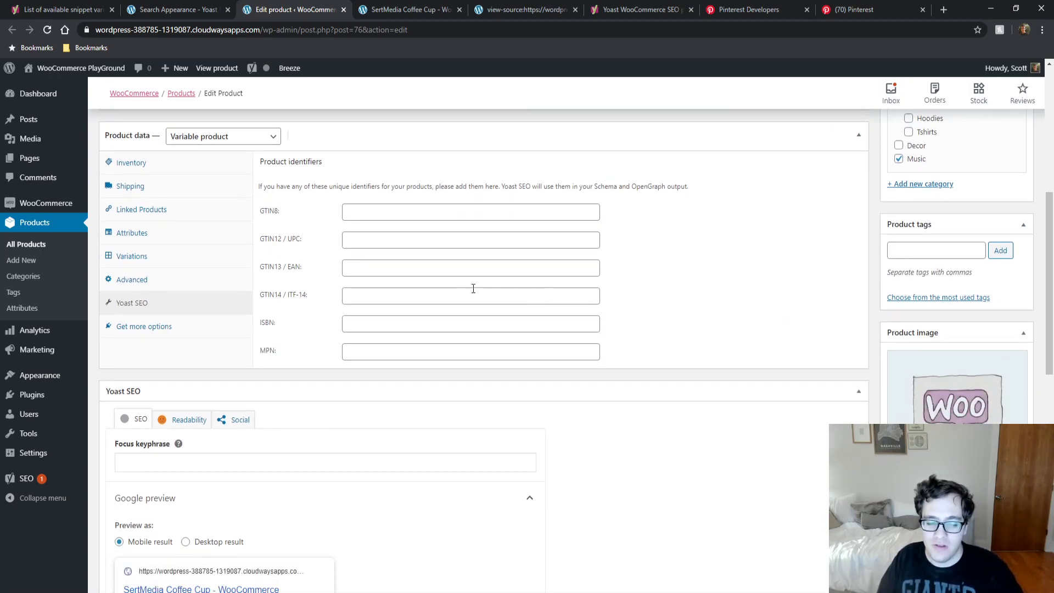
pyautogui.doubleClick(269, 211)
pyautogui.click(270, 326)
pyautogui.doubleClick(269, 325)
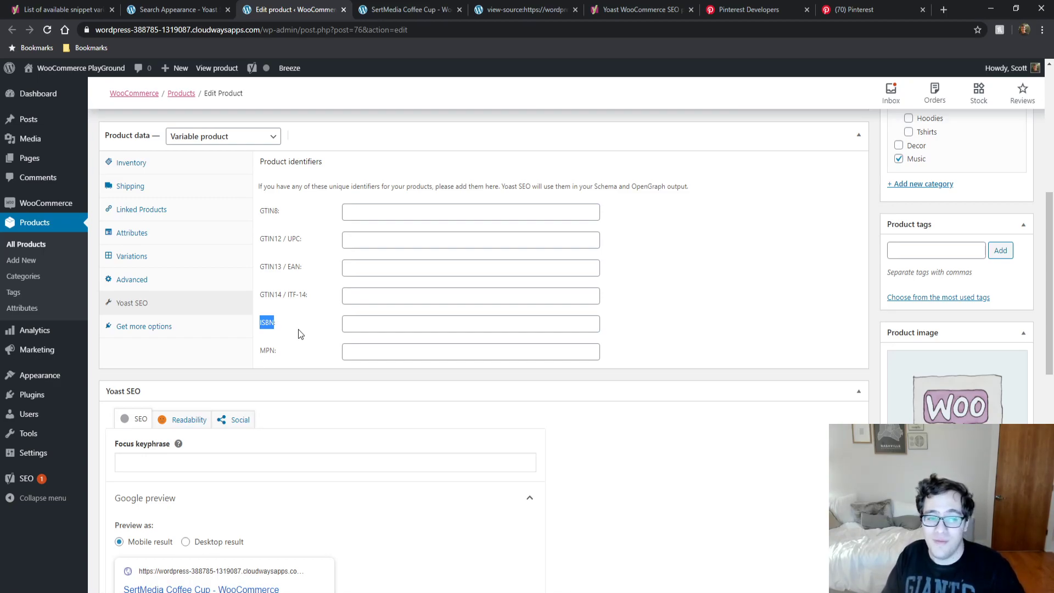
# - Look over the coffee cup's Yoast SEO section, including its Google preview and analysis options
pyautogui.middleClick(629, 494)
pyautogui.scroll(-3, 628, 500)
pyautogui.scroll(-2, 628, 501)
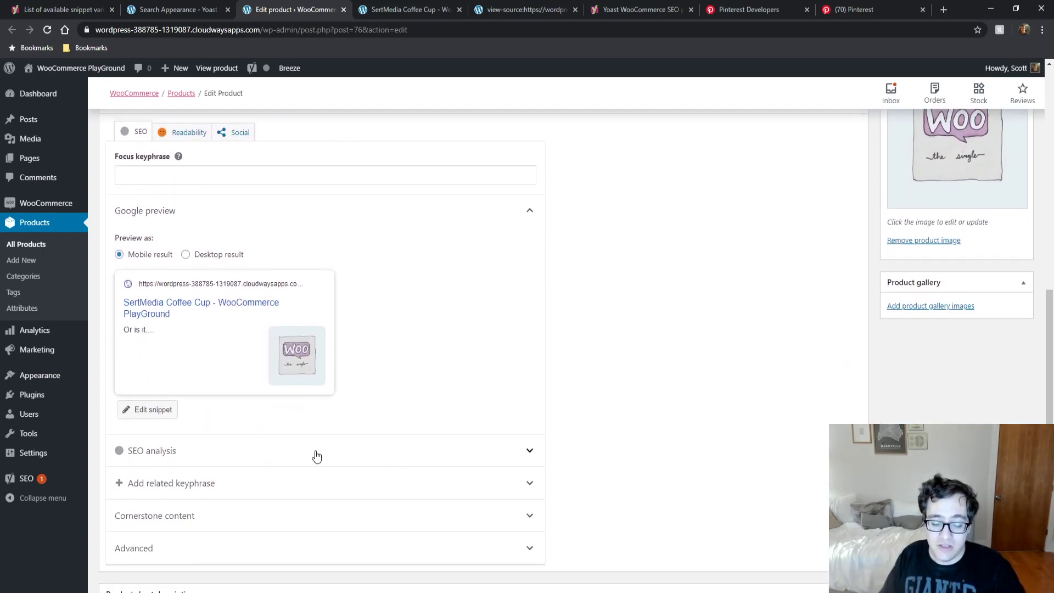
pyautogui.scroll(2, 225, 392)
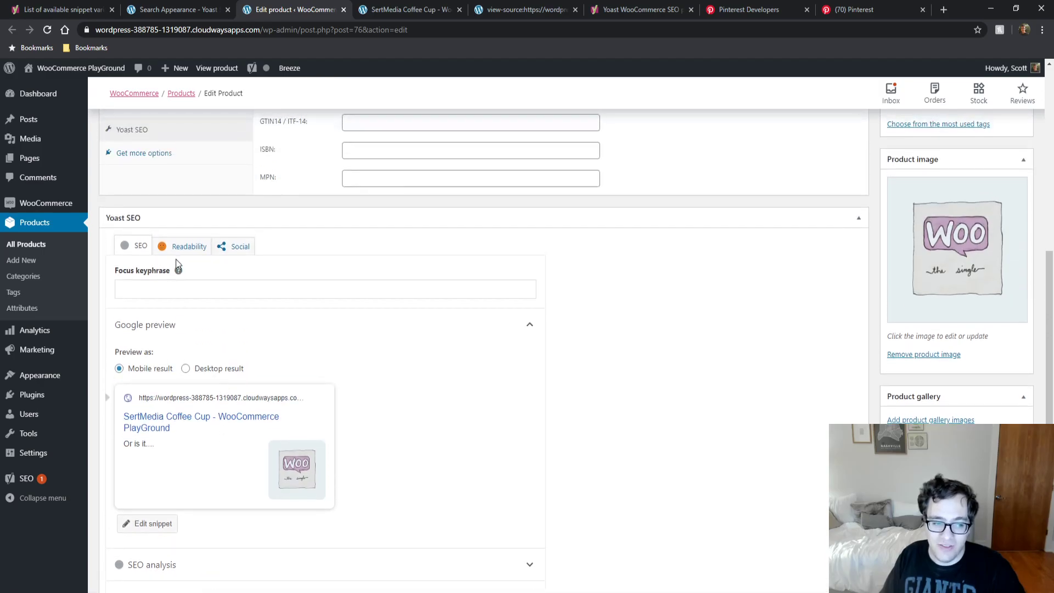
pyautogui.middleClick(596, 398)
pyautogui.scroll(-2, 595, 403)
pyautogui.scroll(-6, 478, 379)
pyautogui.scroll(8, 377, 400)
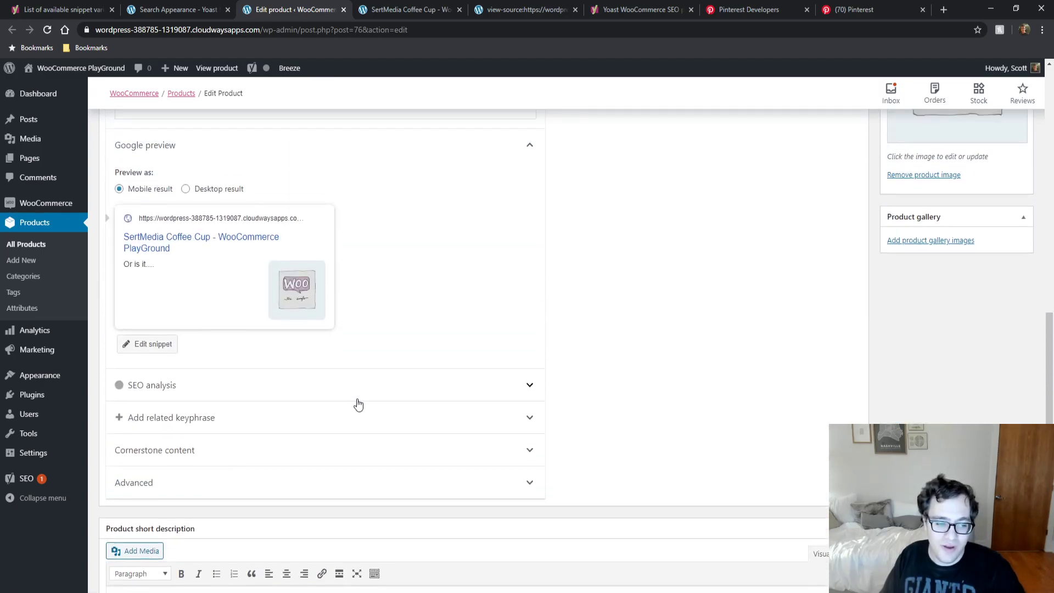
# - Append the placeholder text "sdfbjsdfbhjsfbd" to the coffee cup's product short description
pyautogui.scroll(-4, 192, 417)
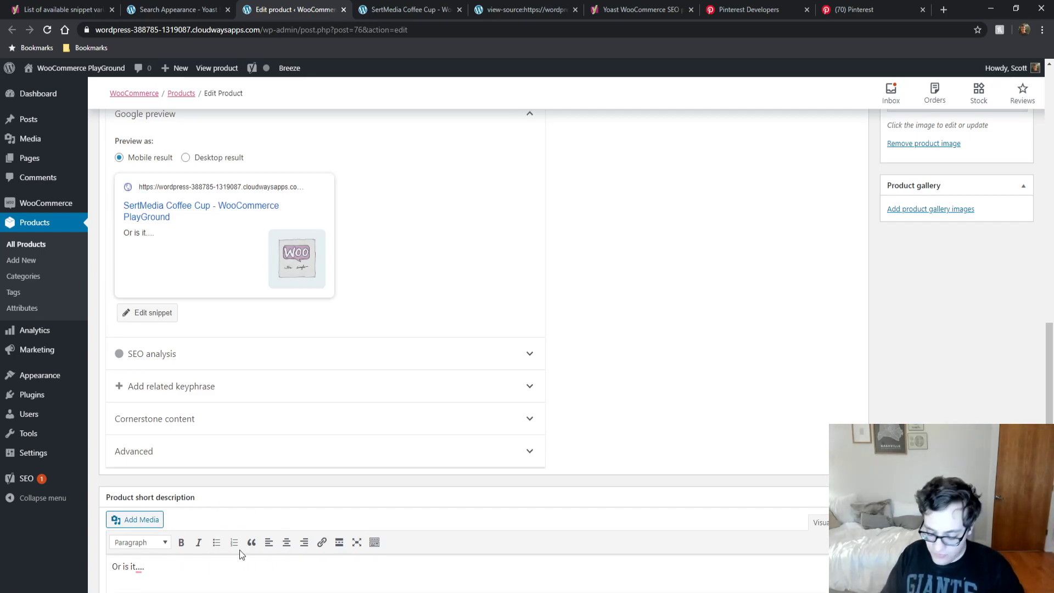
pyautogui.write('sdfbjsdfbhjsfbd')
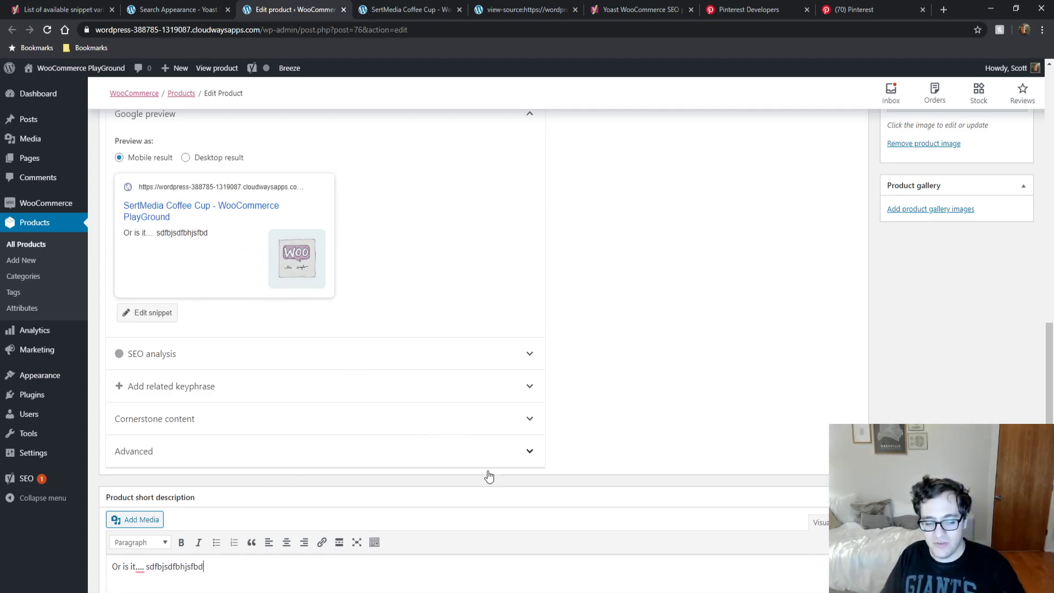
pyautogui.click(472, 592)
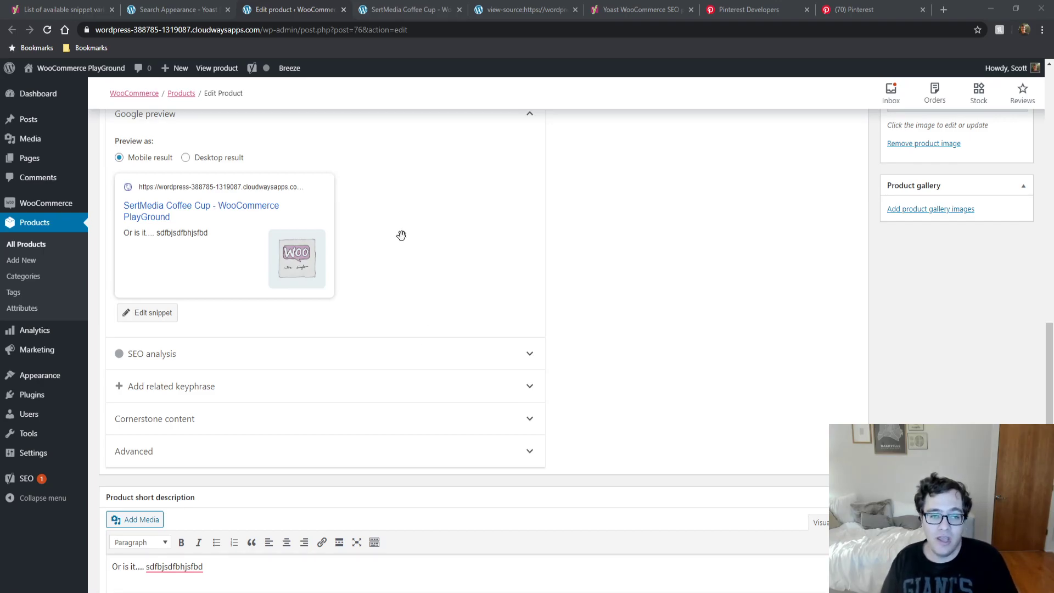
# - Open the site's sitemap_index.xml in place of the coffee cup's storefront page
pyautogui.click(406, 6)
pyautogui.moveTo(265, 30); pyautogui.dragTo(503, 12)
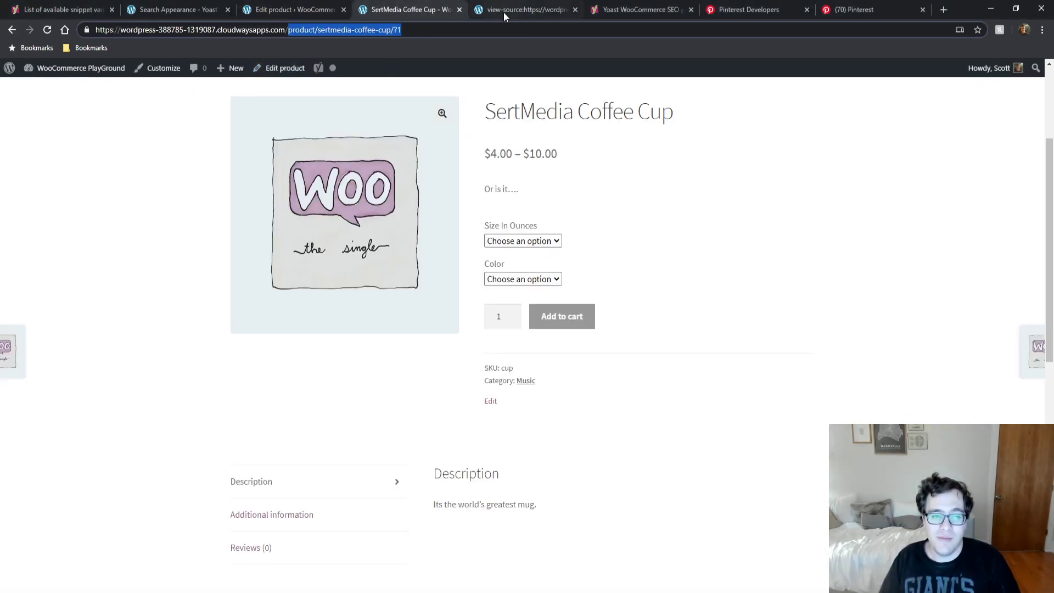
pyautogui.write('sitemap')
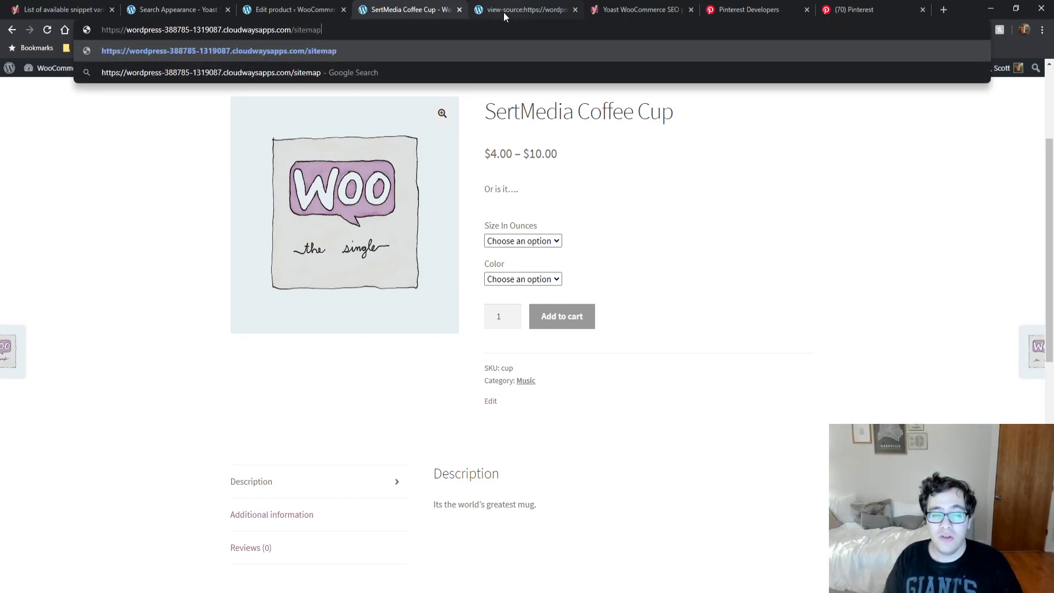
pyautogui.write('_index.xml')
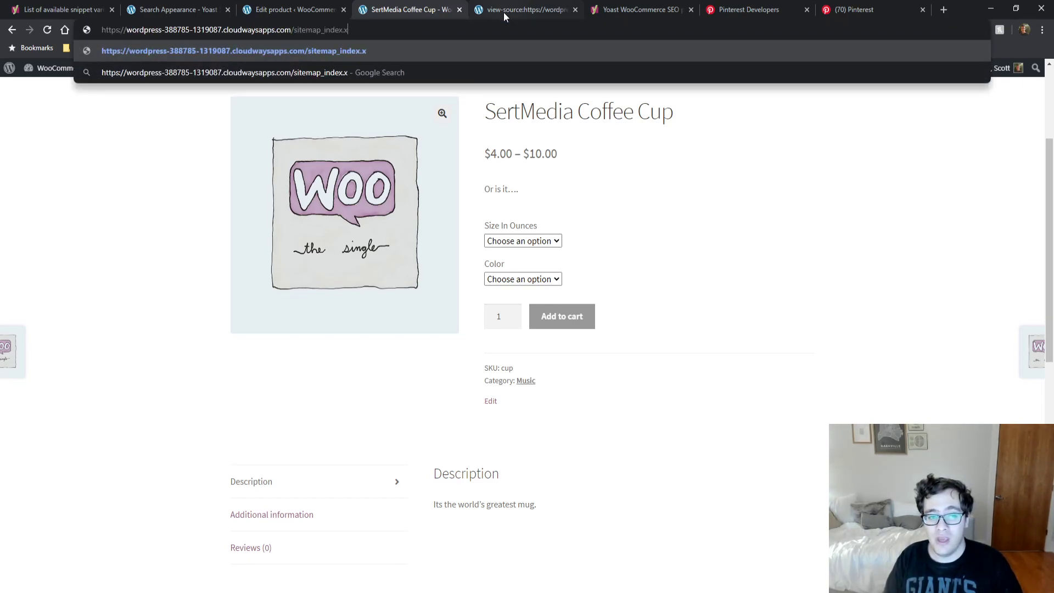
pyautogui.press('Return')
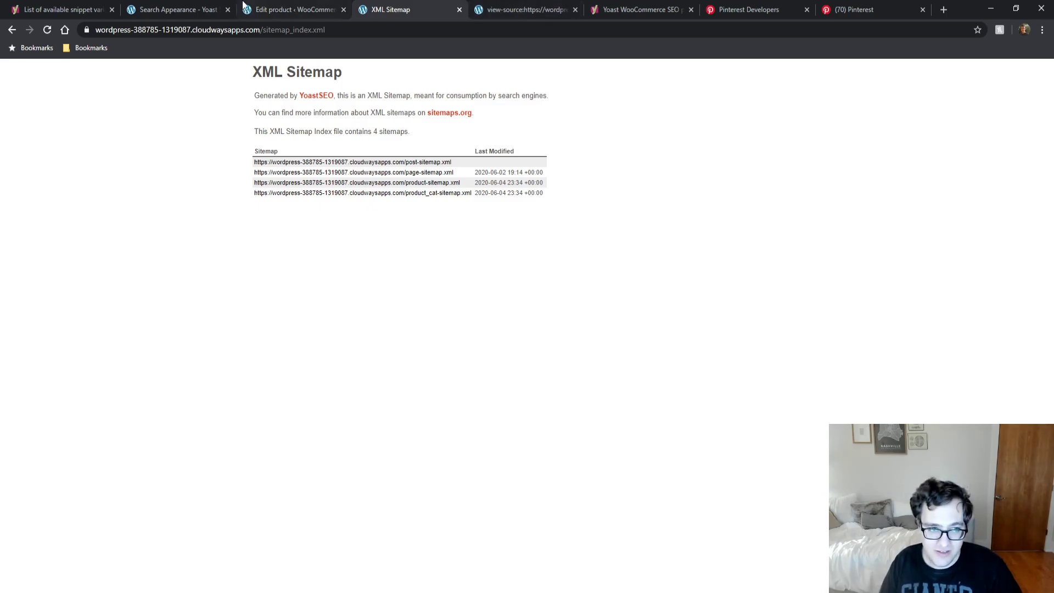
# - Show the taxonomy settings in Yoast's Search Appearance configuration
pyautogui.click(208, 9)
pyautogui.scroll(8, 485, 205)
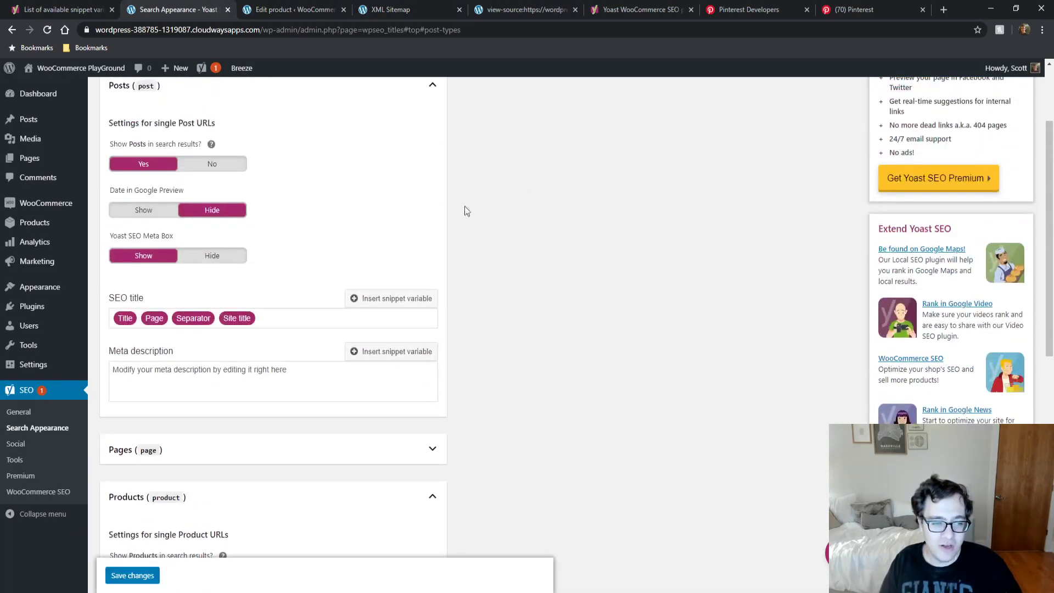
pyautogui.scroll(2, 466, 304)
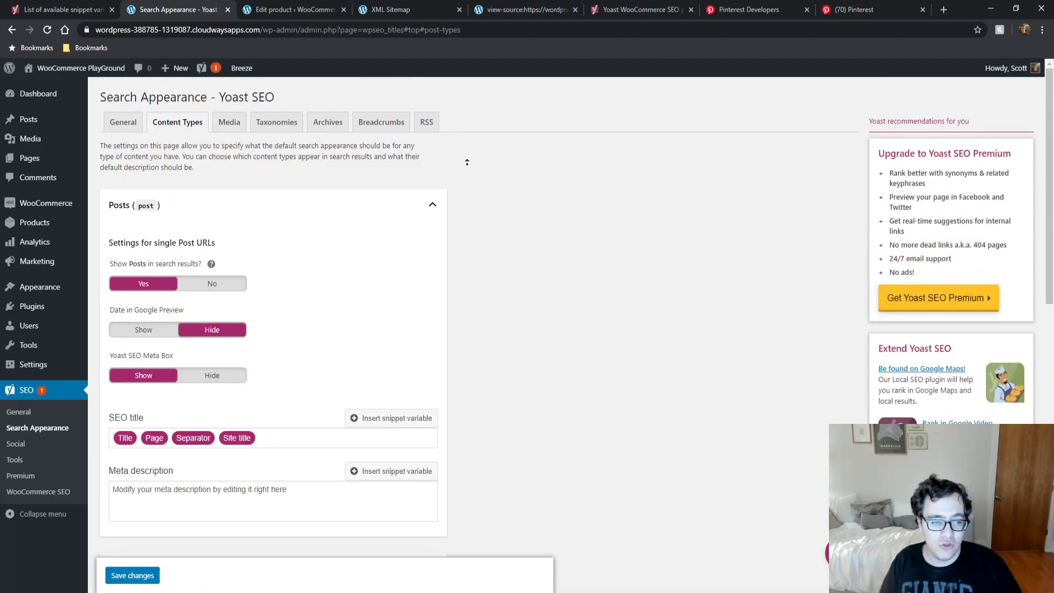
pyautogui.click(241, 122)
pyautogui.click(283, 130)
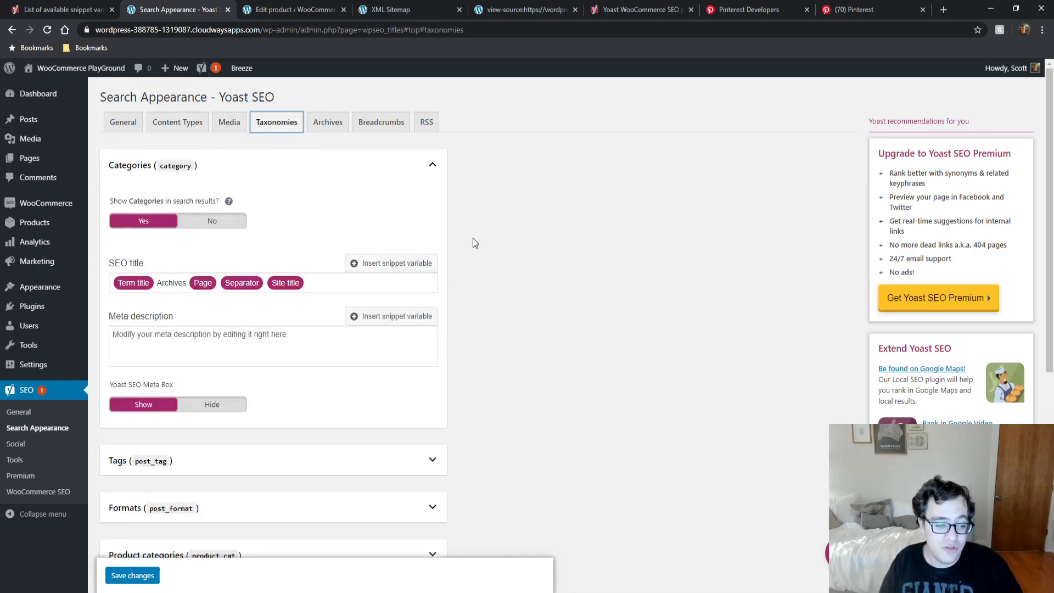
# - Expand the product shipping classes settings and examine them together with the category URL options
pyautogui.scroll(-5, 469, 275)
pyautogui.click(299, 278)
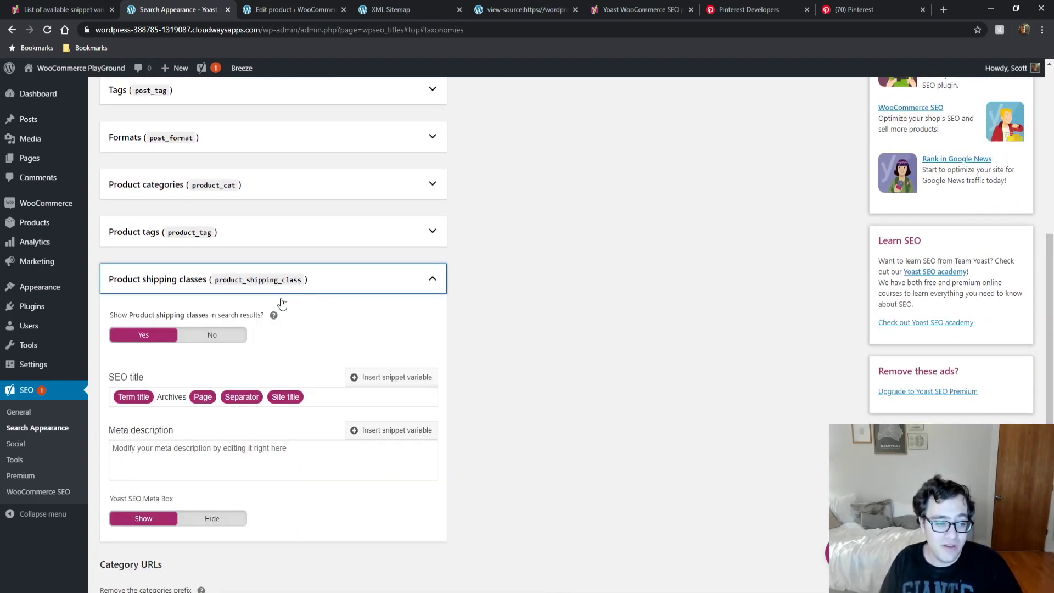
pyautogui.scroll(-1, 496, 378)
pyautogui.scroll(-4, 496, 378)
pyautogui.click(125, 393)
# - Return to the coffee cup product editor and view its Google preview and short description
pyautogui.click(349, 6)
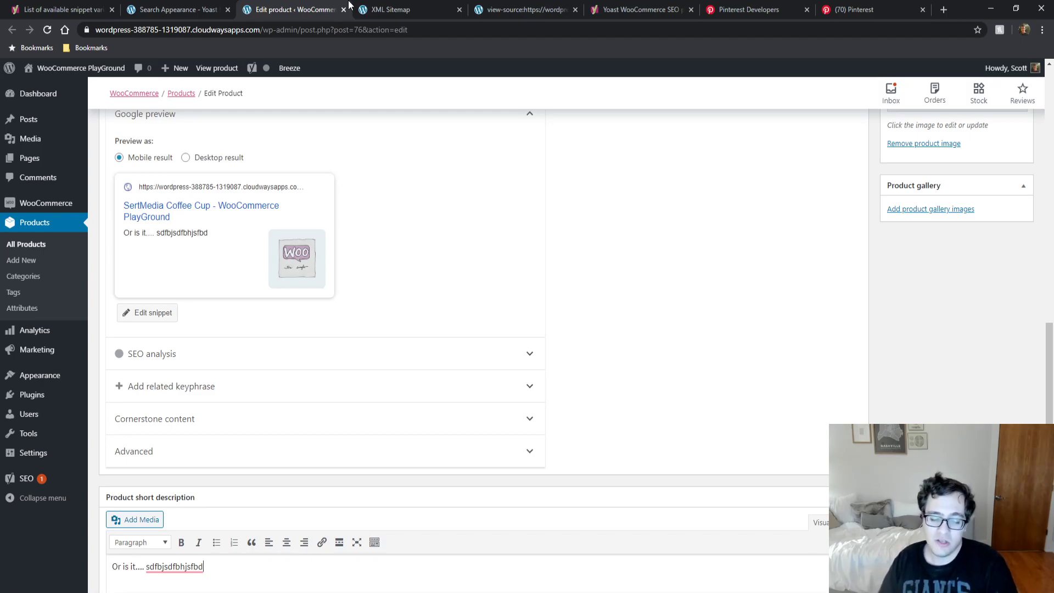
pyautogui.scroll(-2, 889, 305)
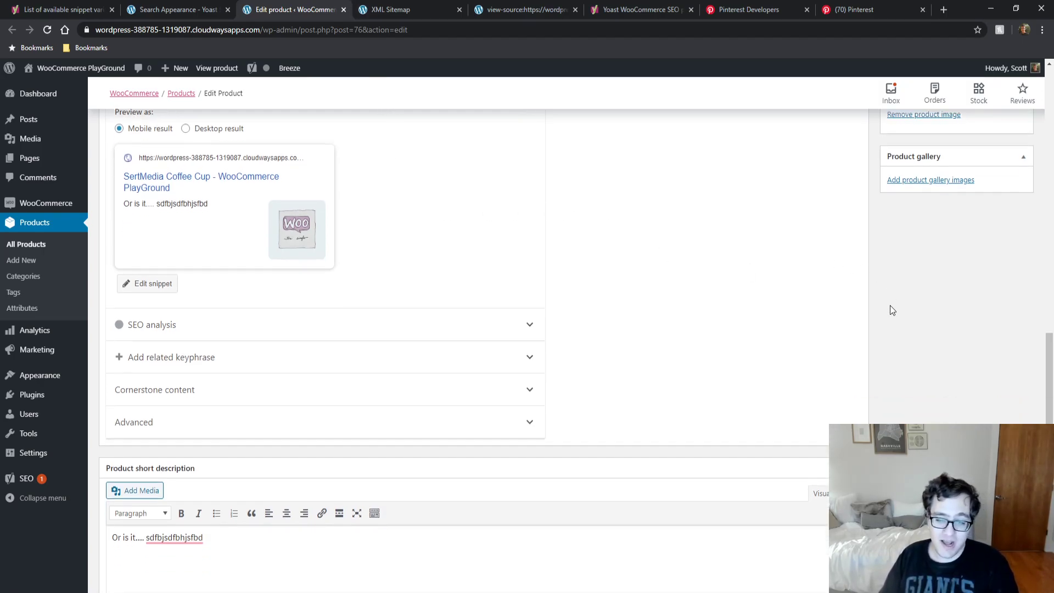